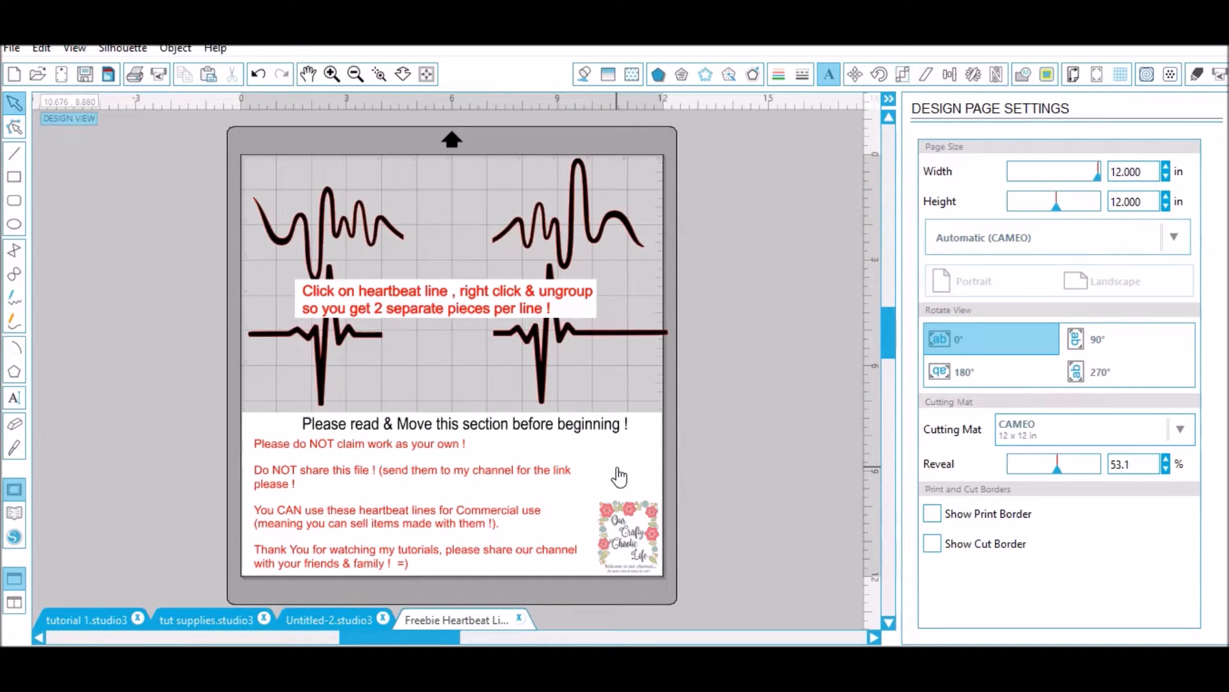
Step: Bring up the Untitled-2 design, switch to the browser and copy the Pekingese silhouette pillow image
left_click(310, 619)
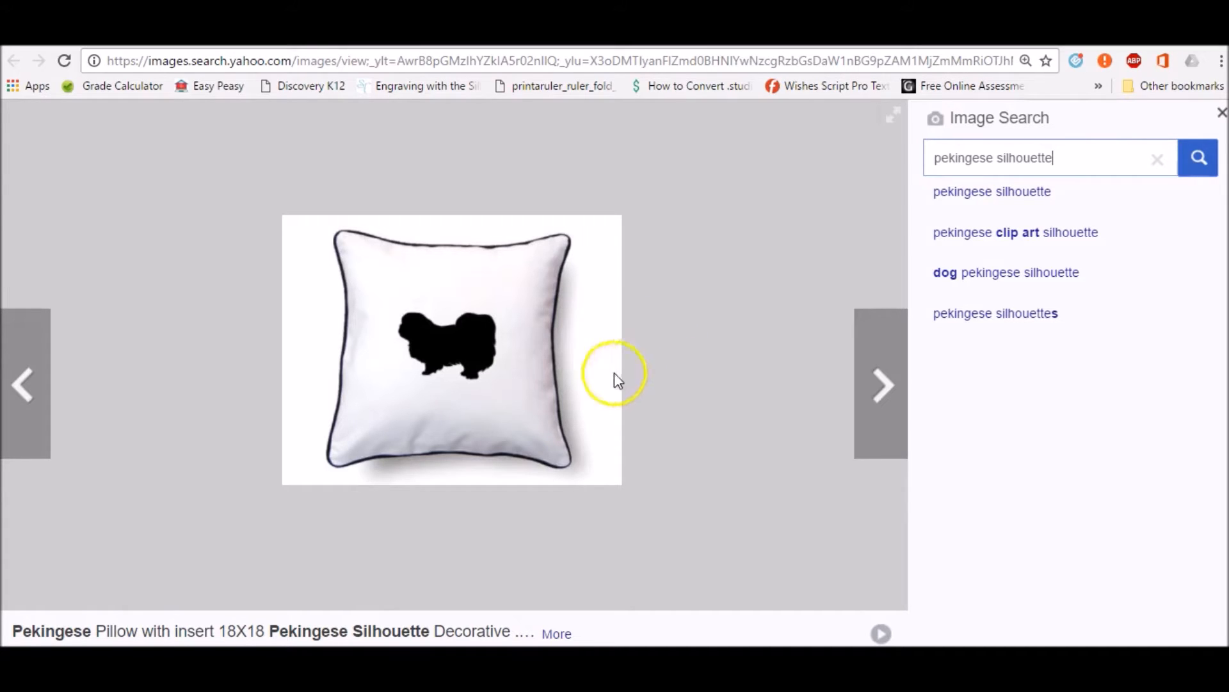
right_click(475, 368)
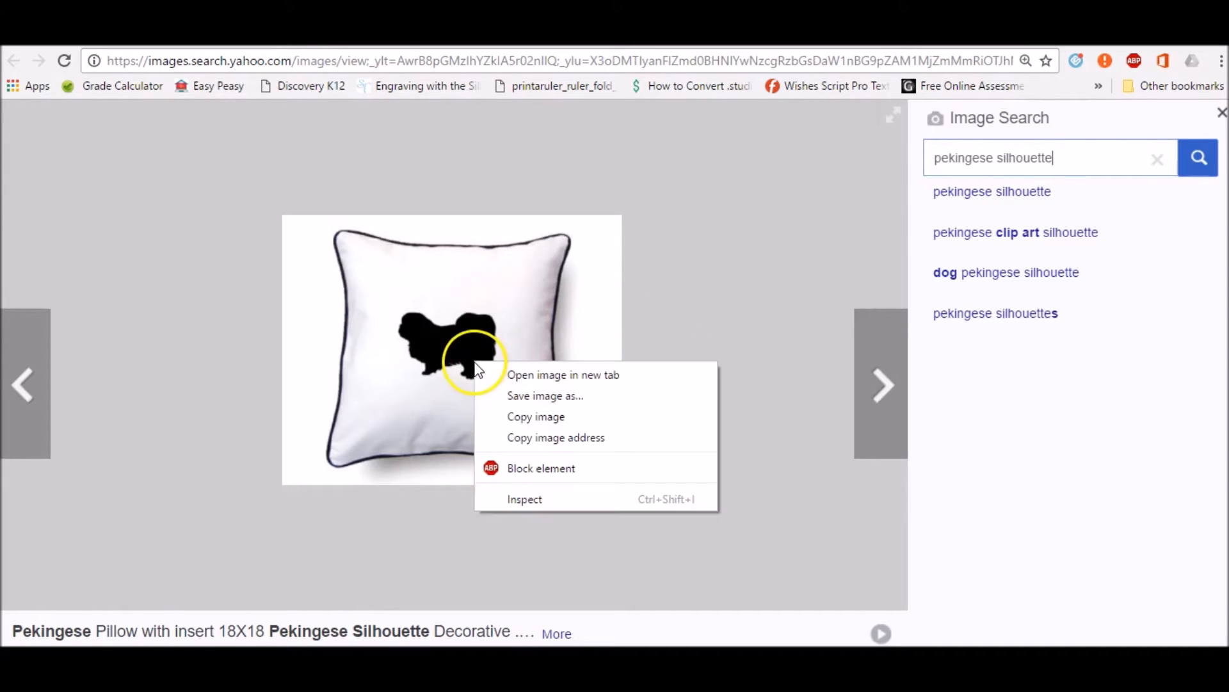
left_click(511, 418)
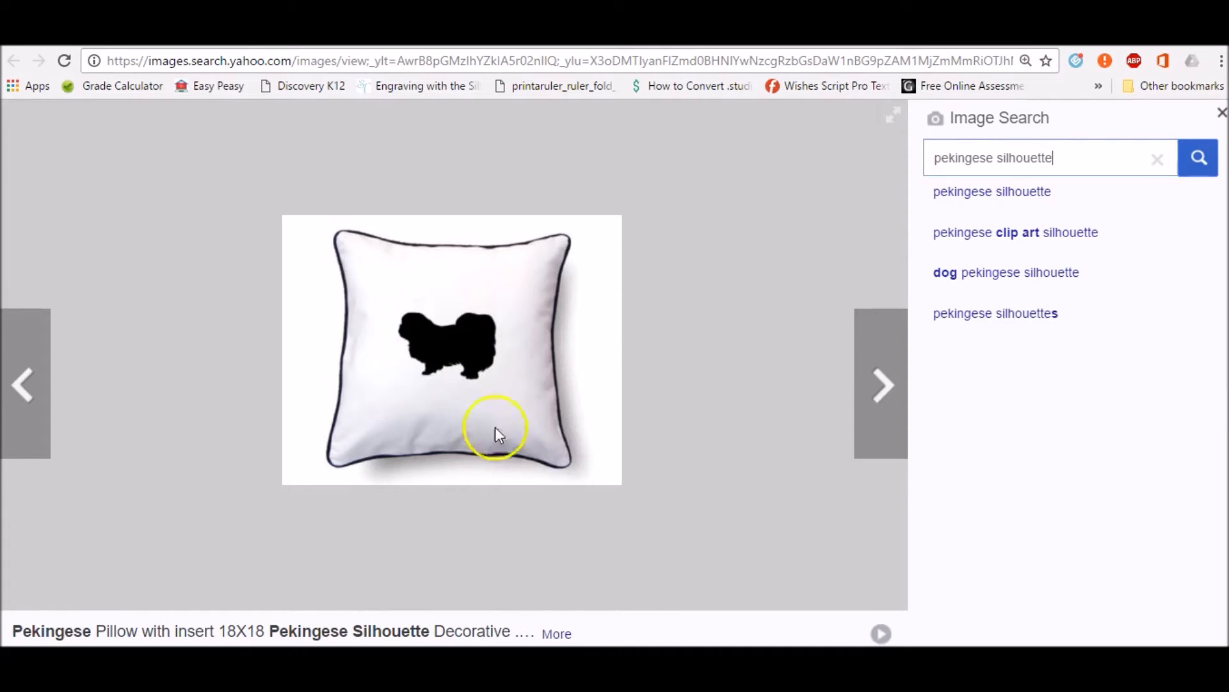
Step: Switch to Silhouette Studio, paste the pillow image onto the Untitled-2 page and enlarge it to about 10.5 in wide over the heartbeat lines
key("alt+Tab")
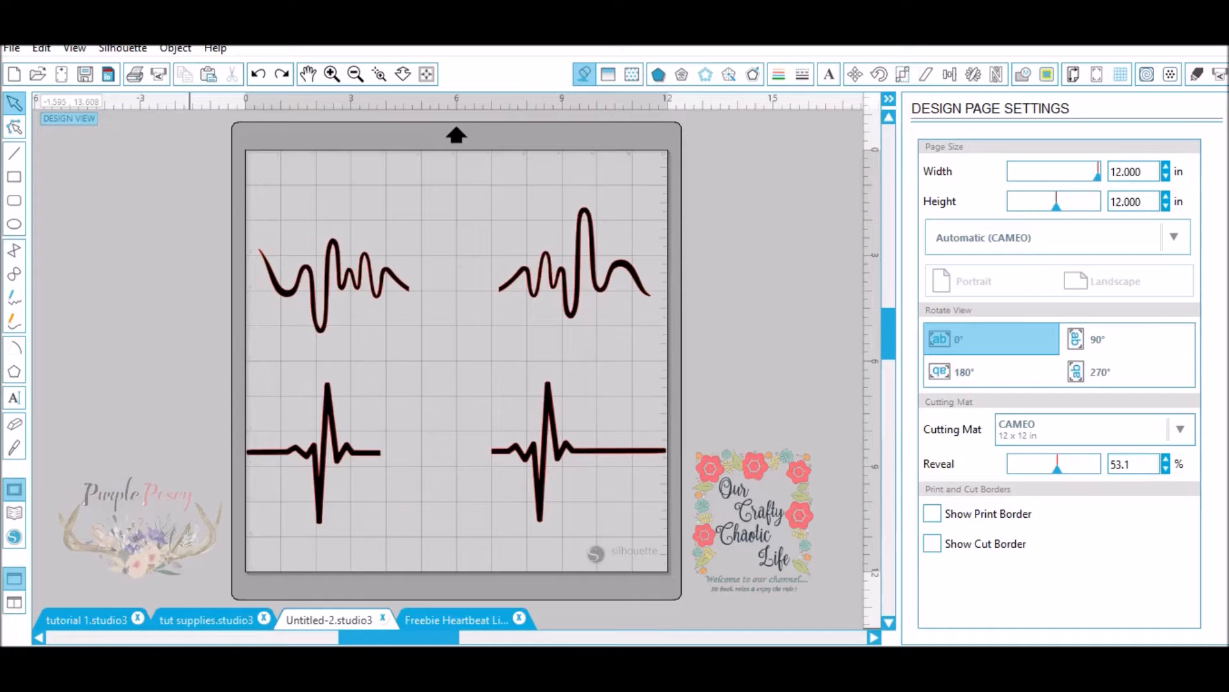
left_click(475, 384)
left_click(509, 481)
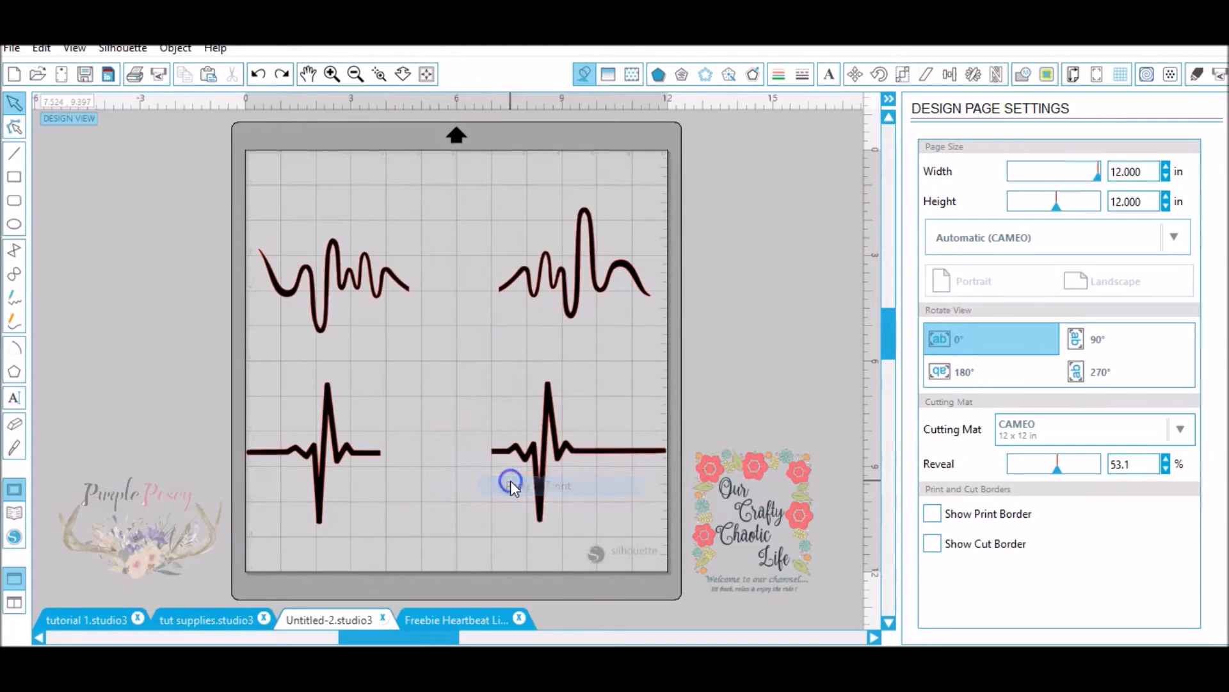
left_click(469, 375)
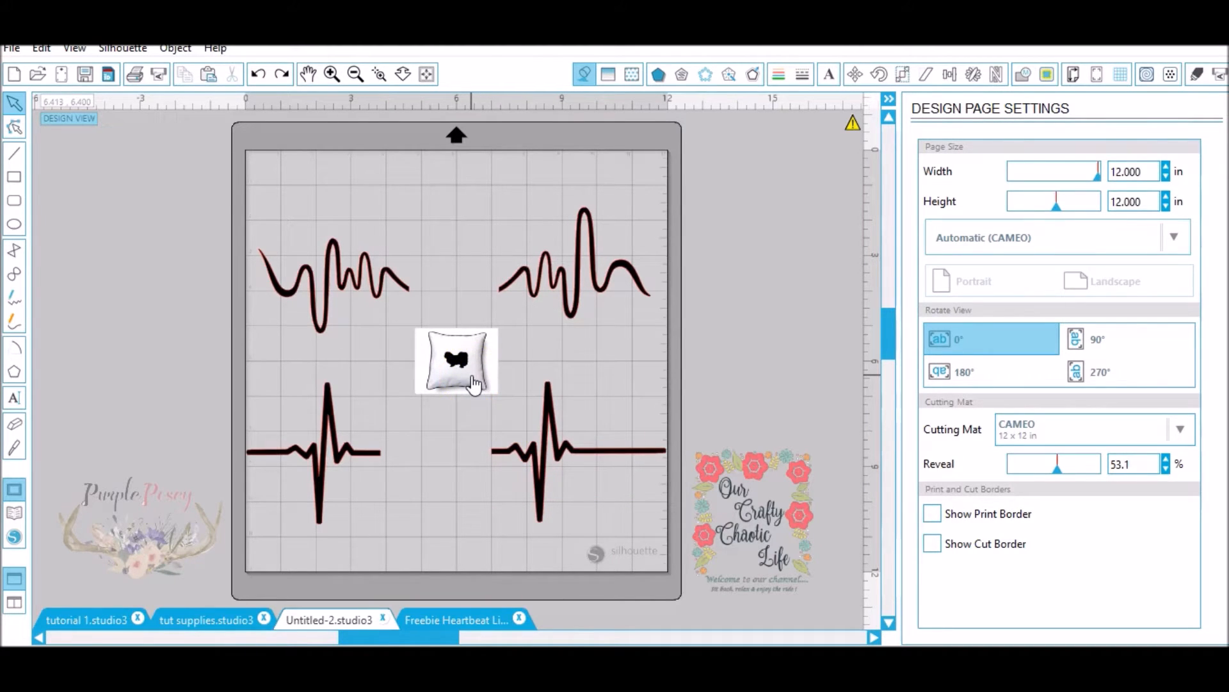
left_click_drag(505, 325, 876, 207)
left_click_drag(644, 265, 525, 379)
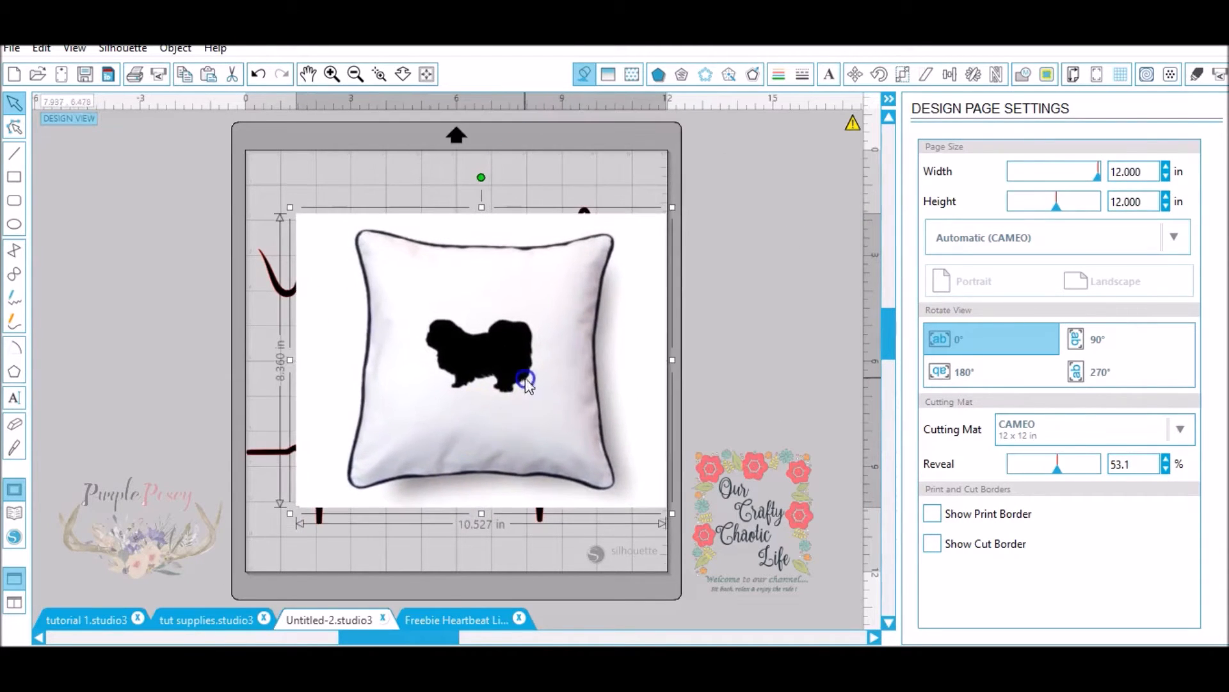
Step: Trace the black dog on the pillow, limiting the trace area to the dog and setting the High Pass Filter to 300
left_click(1047, 75)
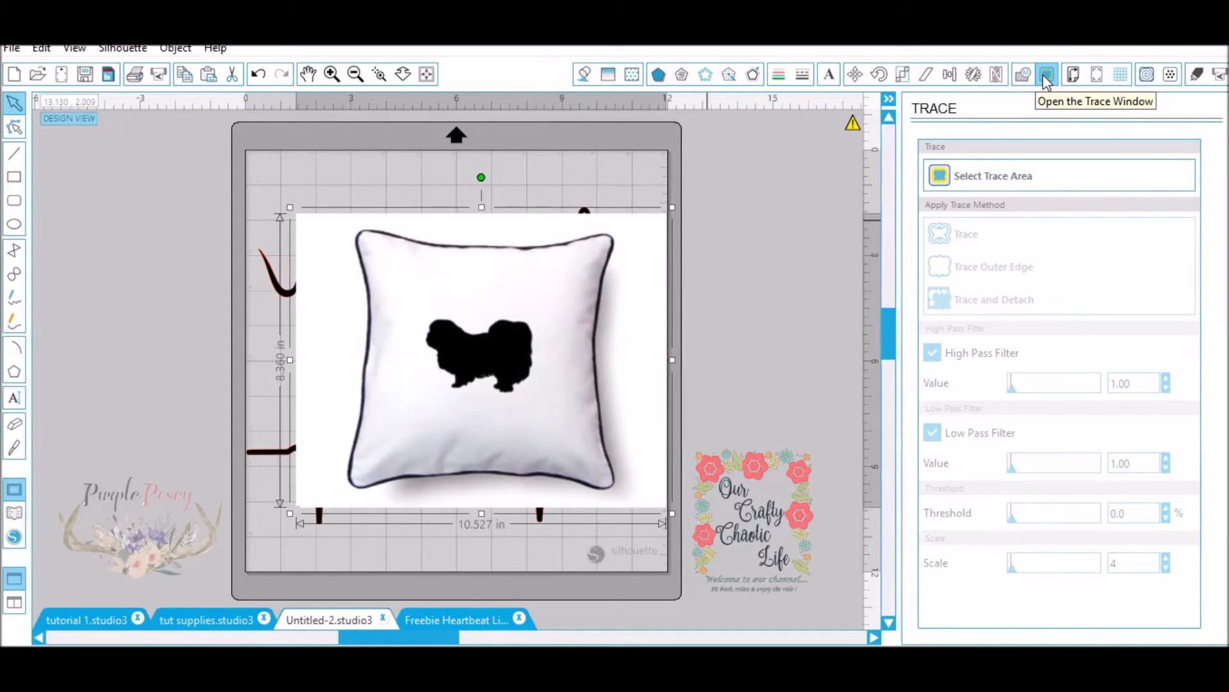
left_click(1004, 172)
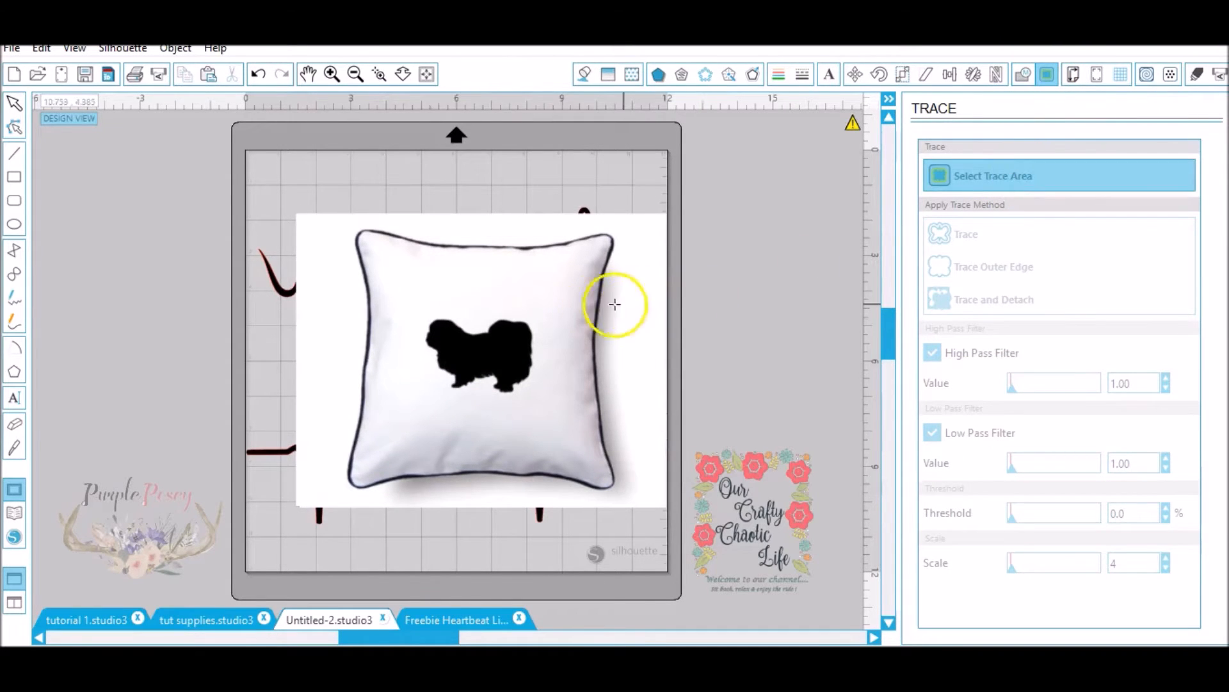
mouse_move(555, 301)
left_mouse_down()
mouse_move(535, 387)
mouse_move(404, 410)
left_mouse_up()
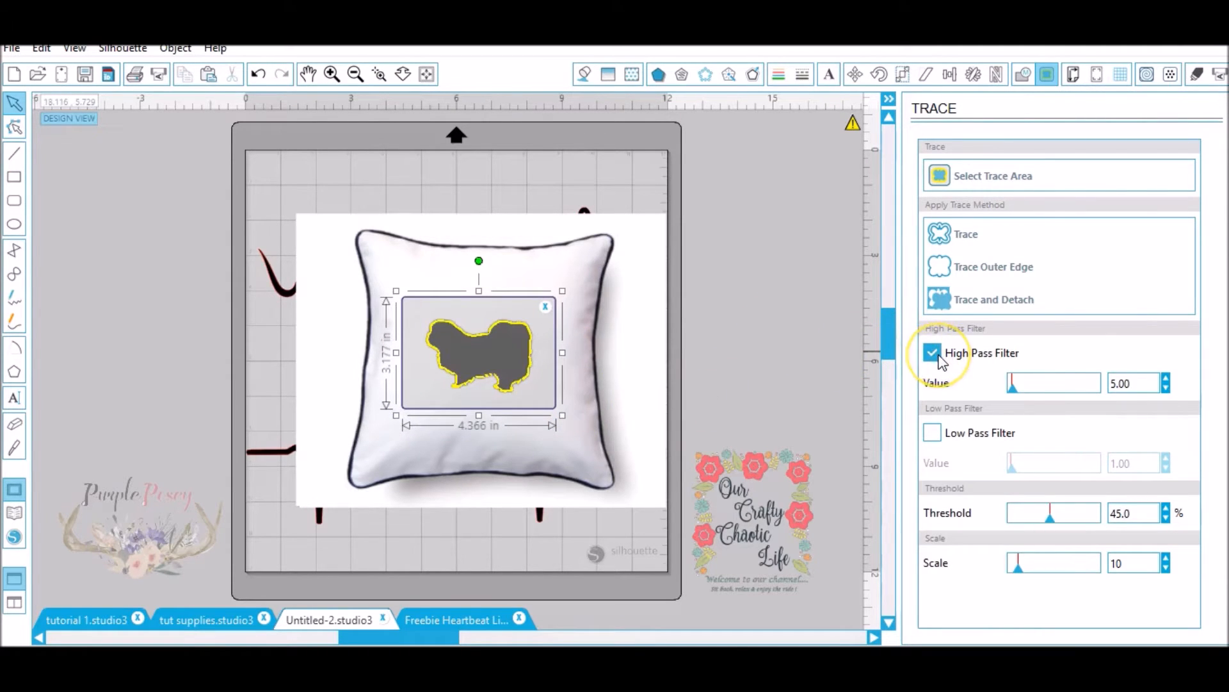
left_click(1100, 386)
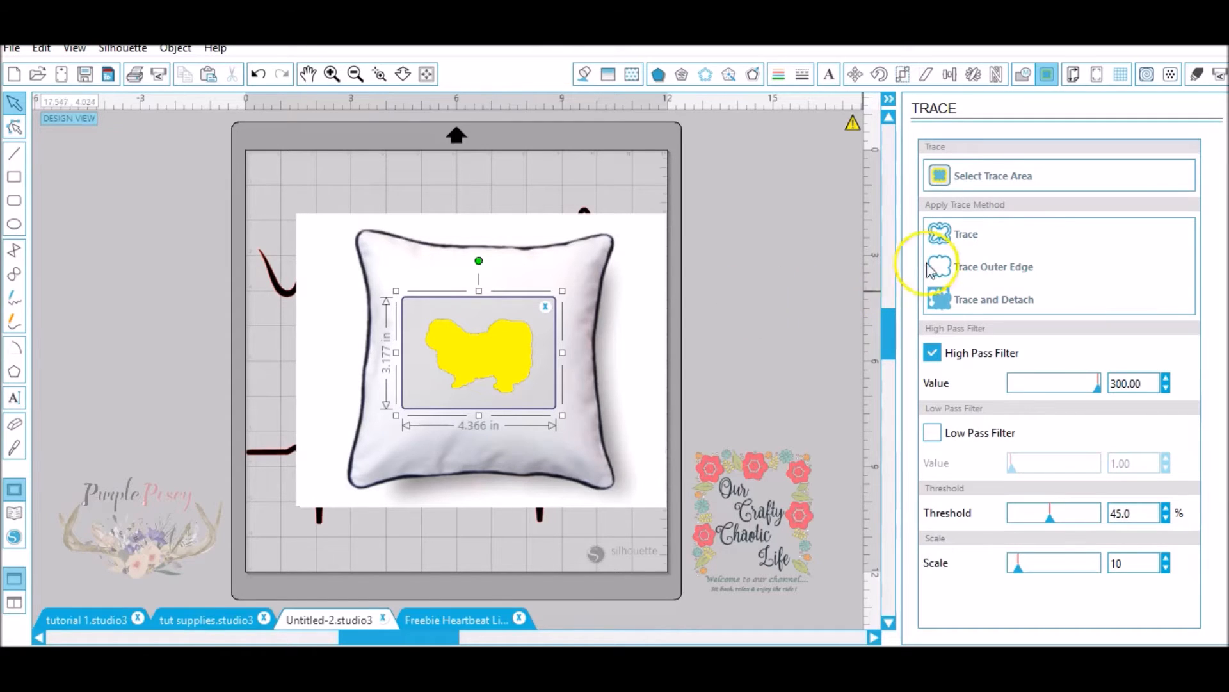
left_click(971, 237)
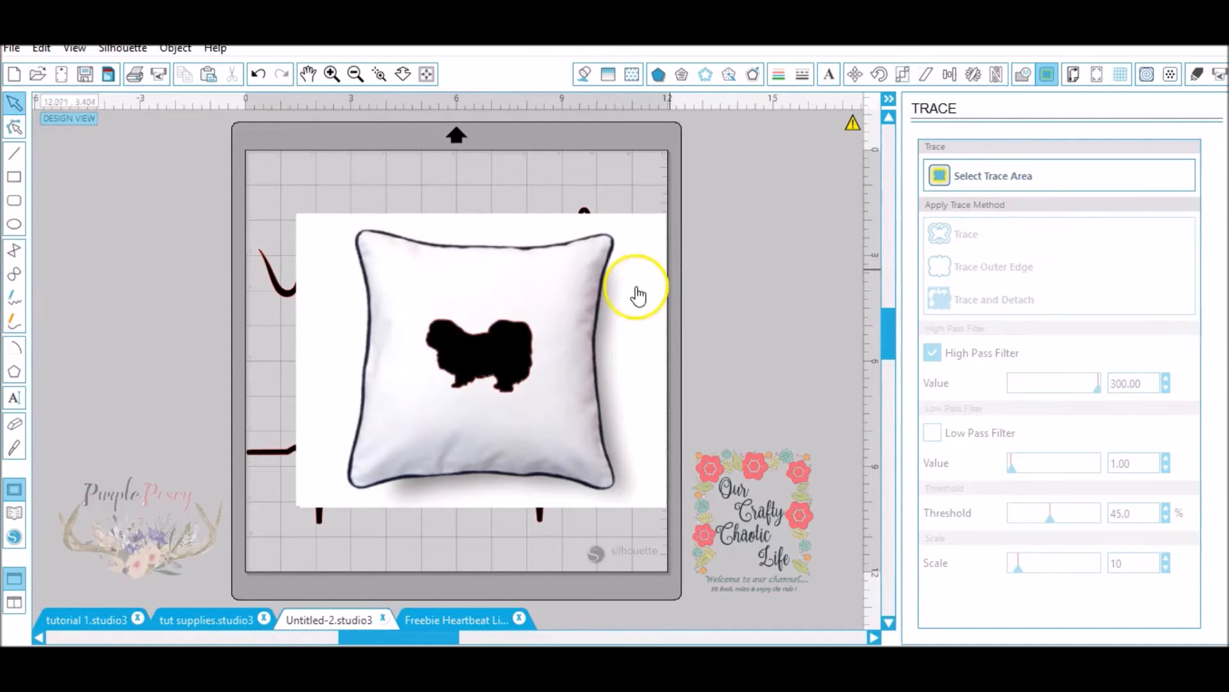
Step: Delete the pillow image and move the traced dog outline to the page centre between the heartbeat lines
right_click(610, 328)
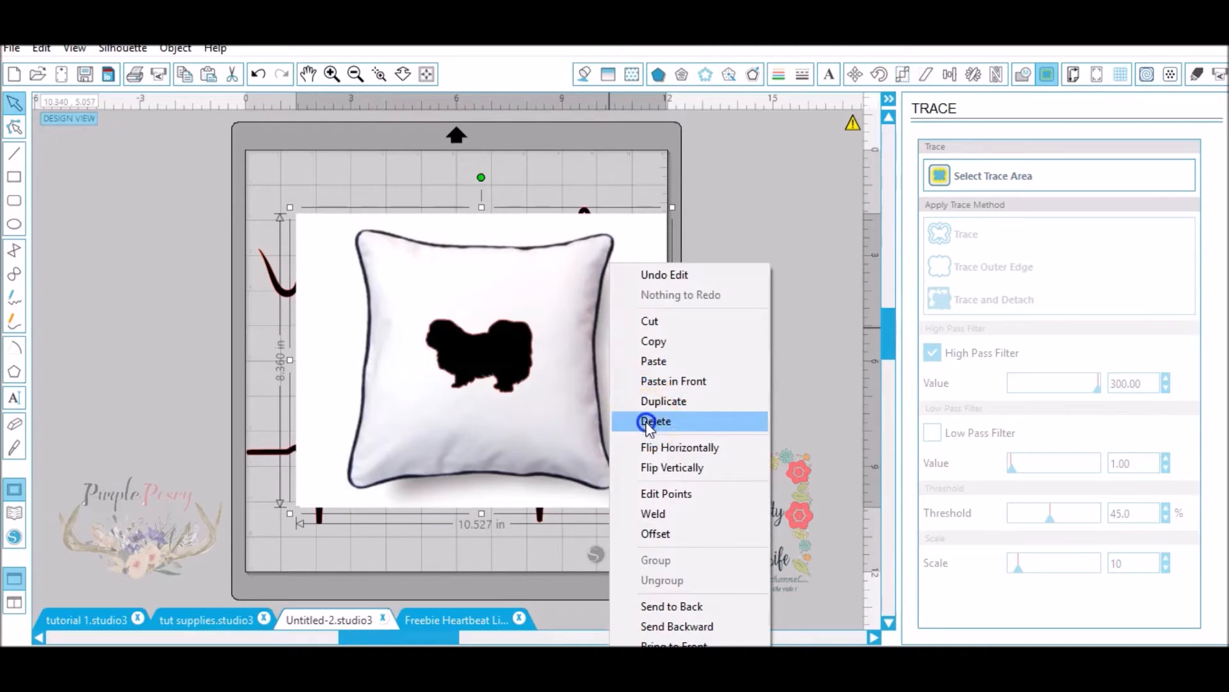
left_click(650, 421)
left_click_drag(510, 397, 490, 402)
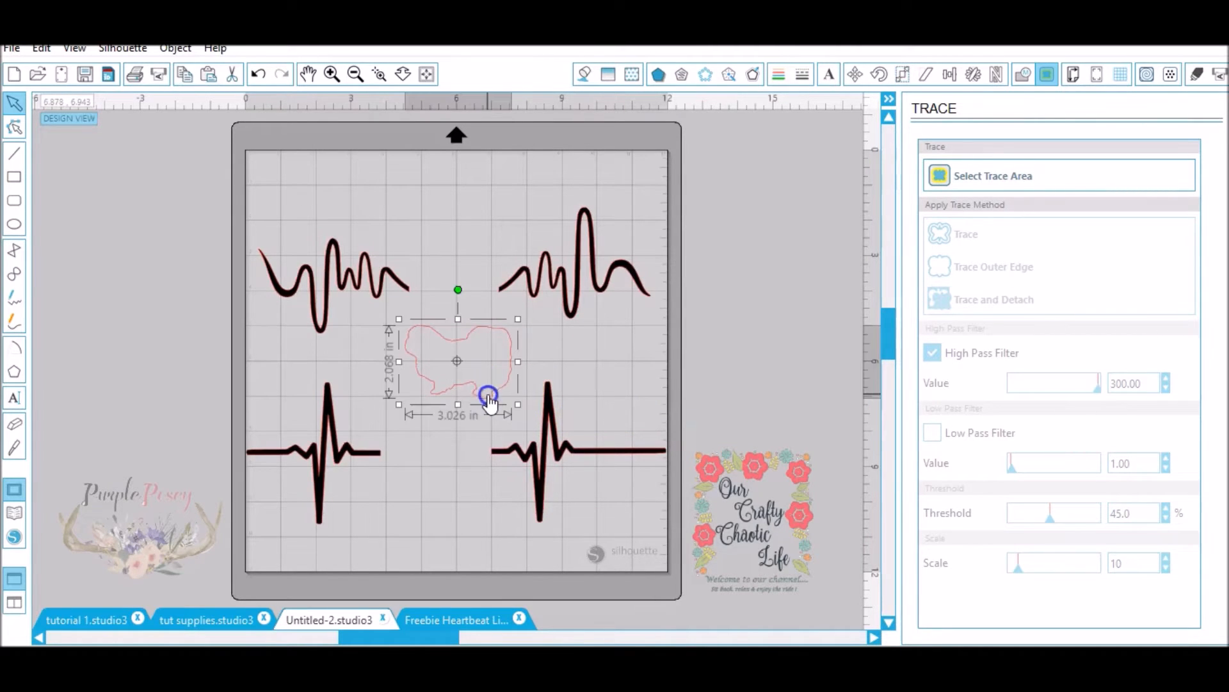
Step: Fill the traced dog outline with black and flip it horizontally
left_click(584, 74)
left_click(1052, 199)
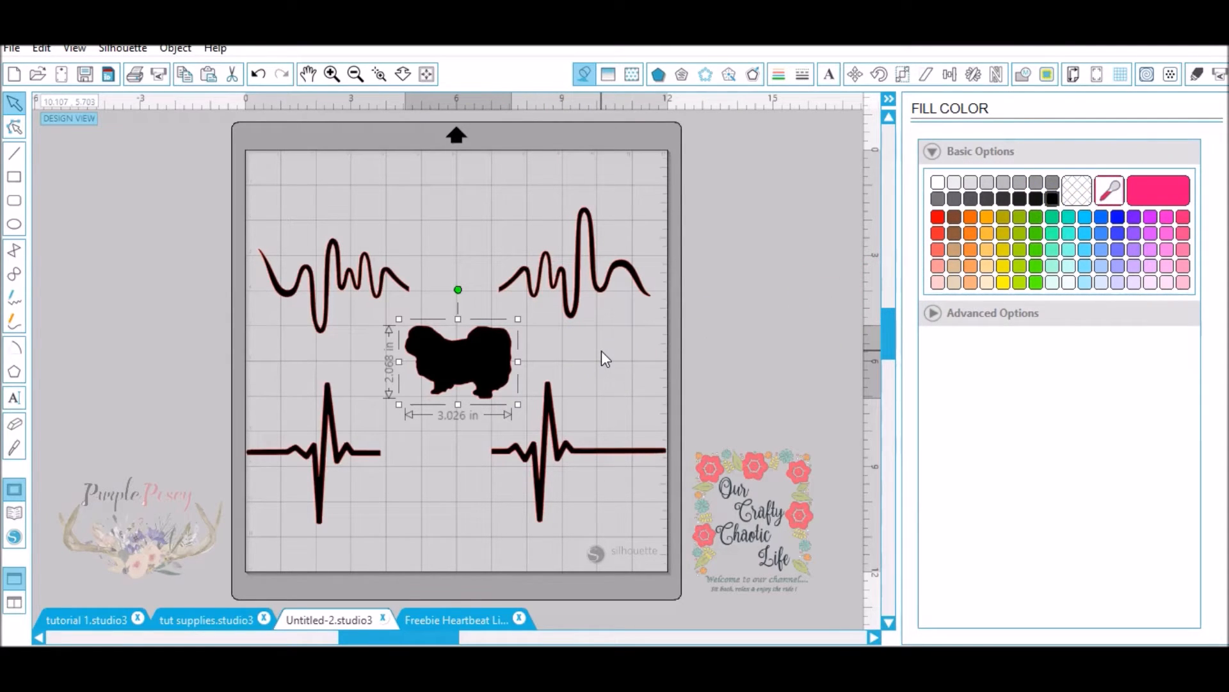
right_click(441, 357)
left_click(490, 449)
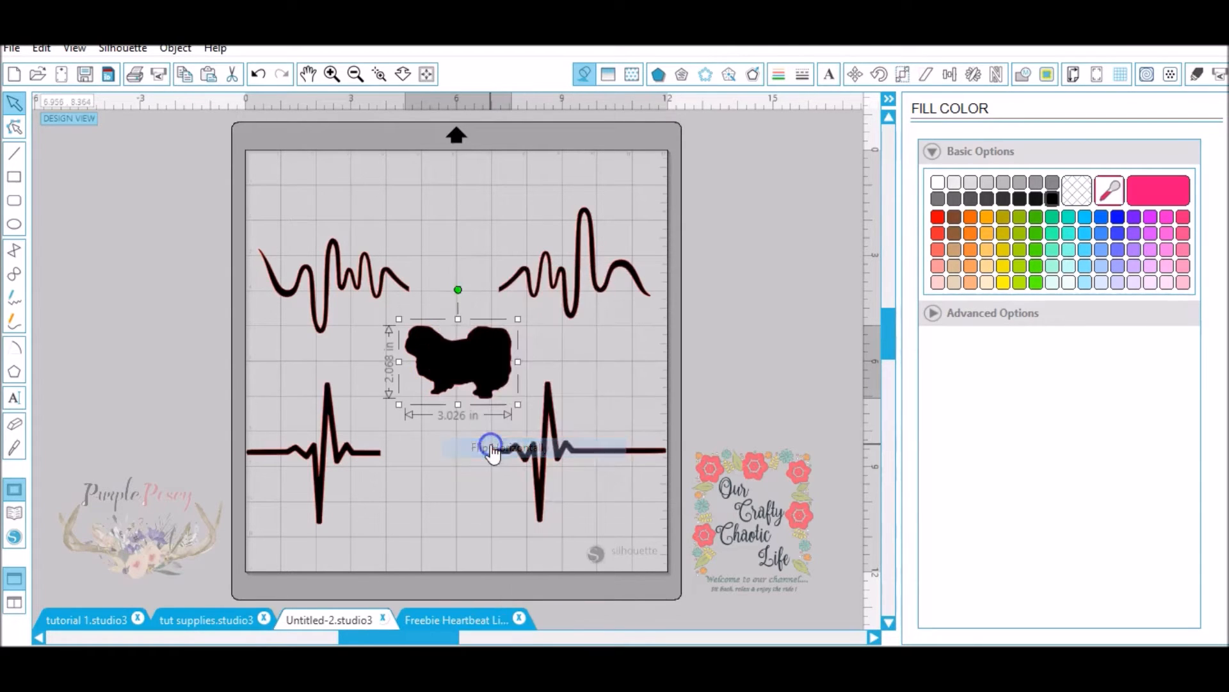
Step: Place the dog between the two upper heartbeat lines, sized about 3.1 in wide, and check that both line ends overlap it
left_click_drag(473, 368, 474, 300)
left_click_drag(519, 243, 522, 242)
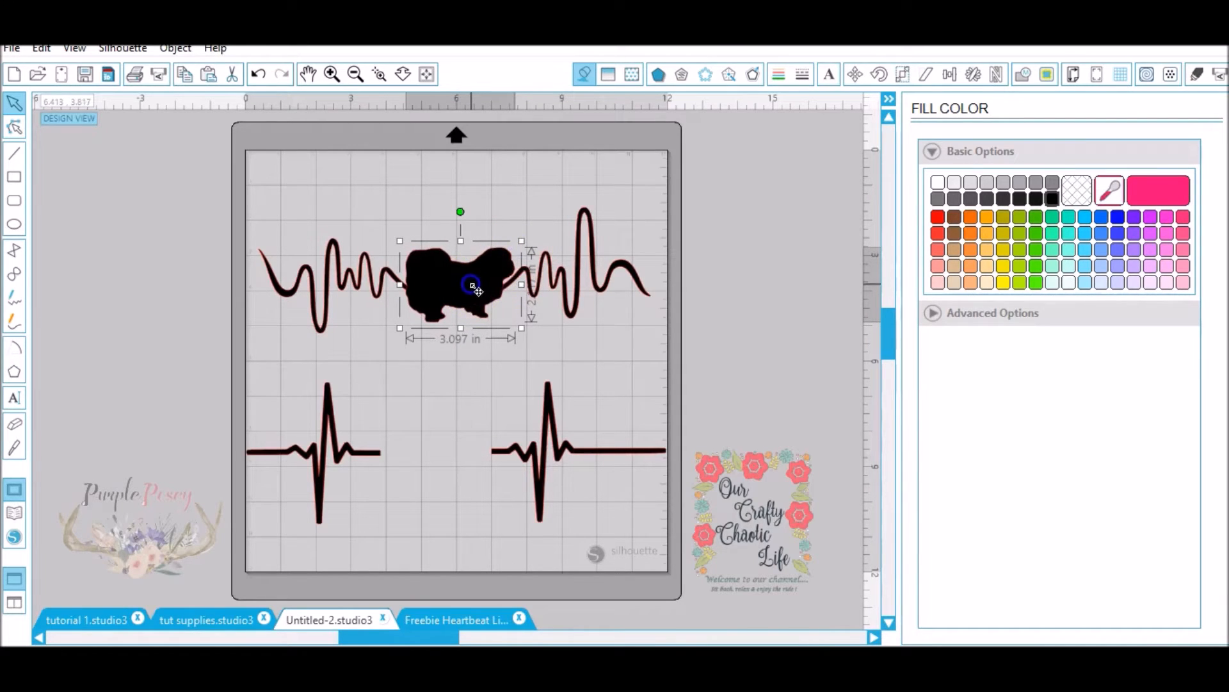
left_click_drag(478, 288, 477, 288)
left_click(379, 74)
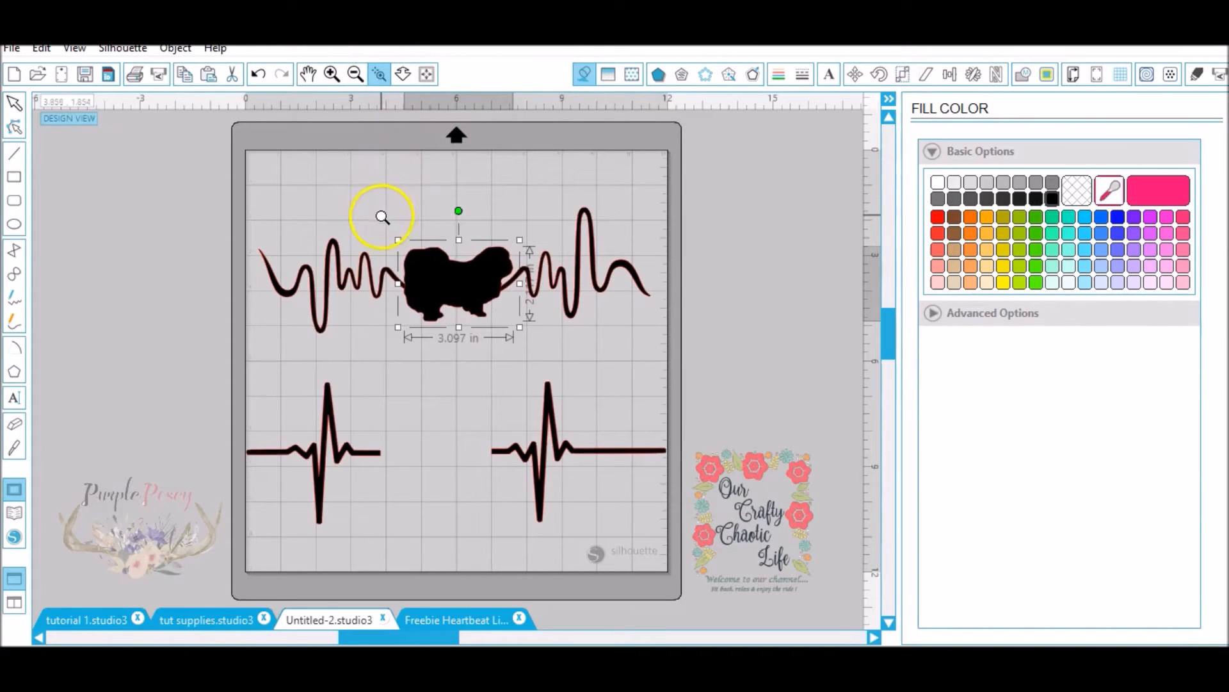
left_click_drag(389, 218, 552, 341)
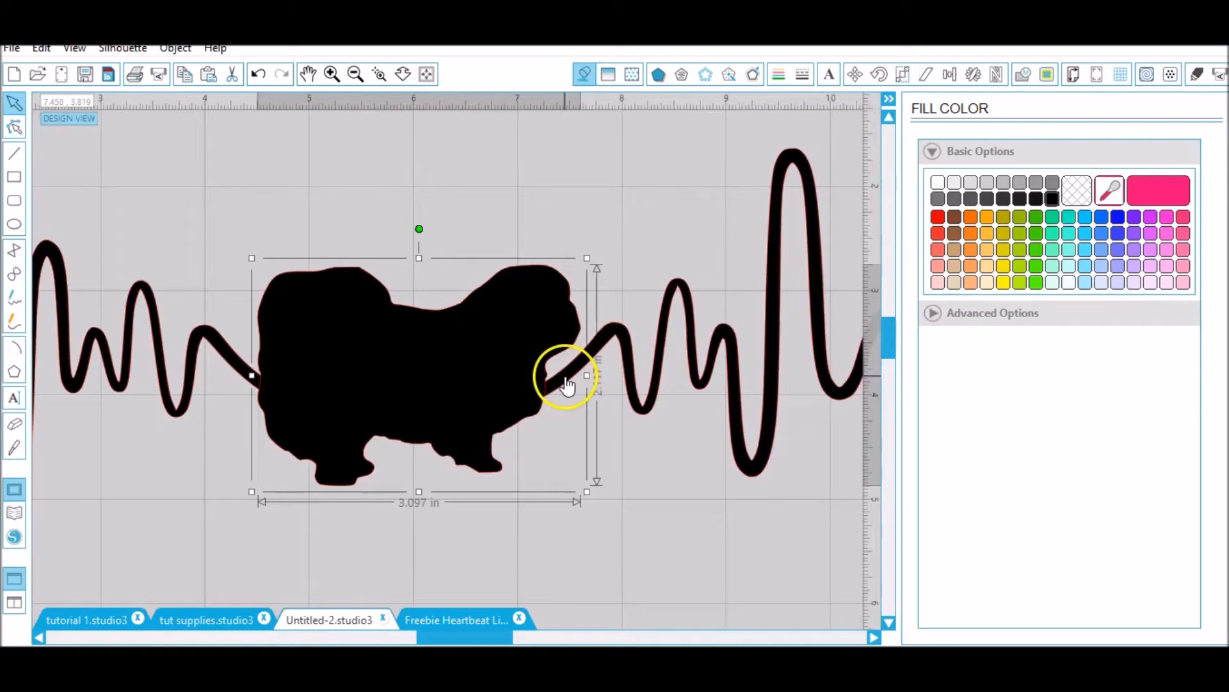
left_click(385, 391)
left_click(428, 210)
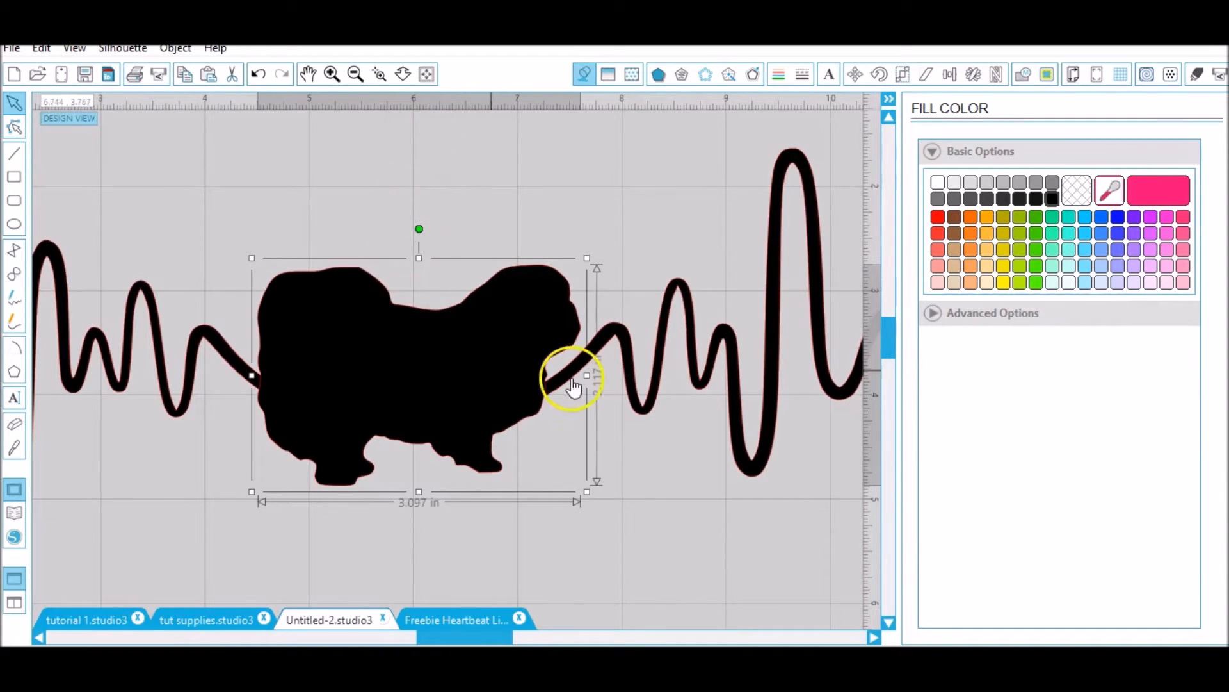
left_click(425, 74)
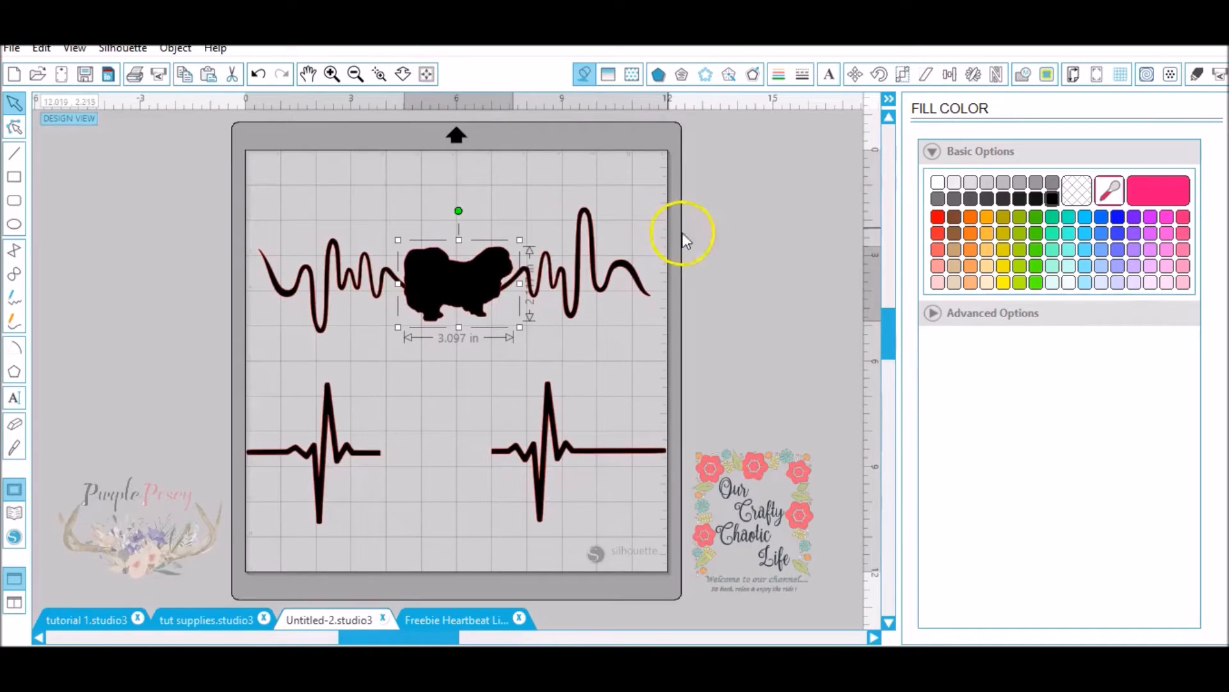
Step: Weld the dog and both upper heartbeat lines into one shape, shrink it and move it to the page's upper edge
left_click(304, 268)
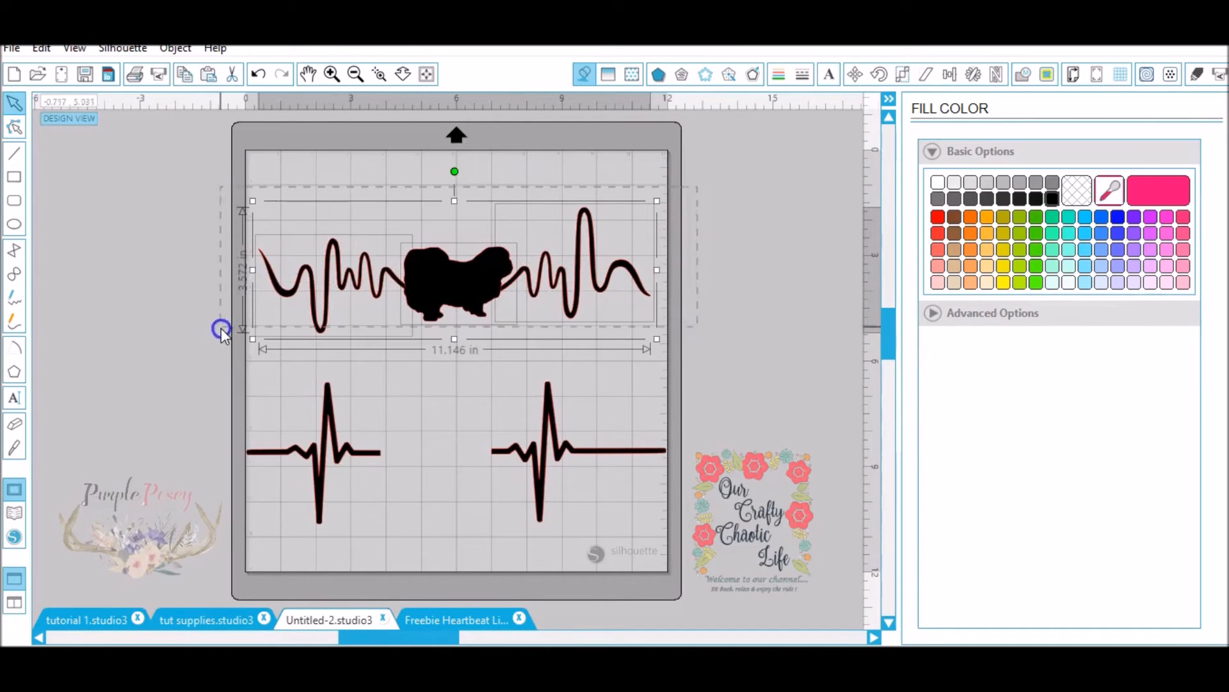
left_click(454, 301)
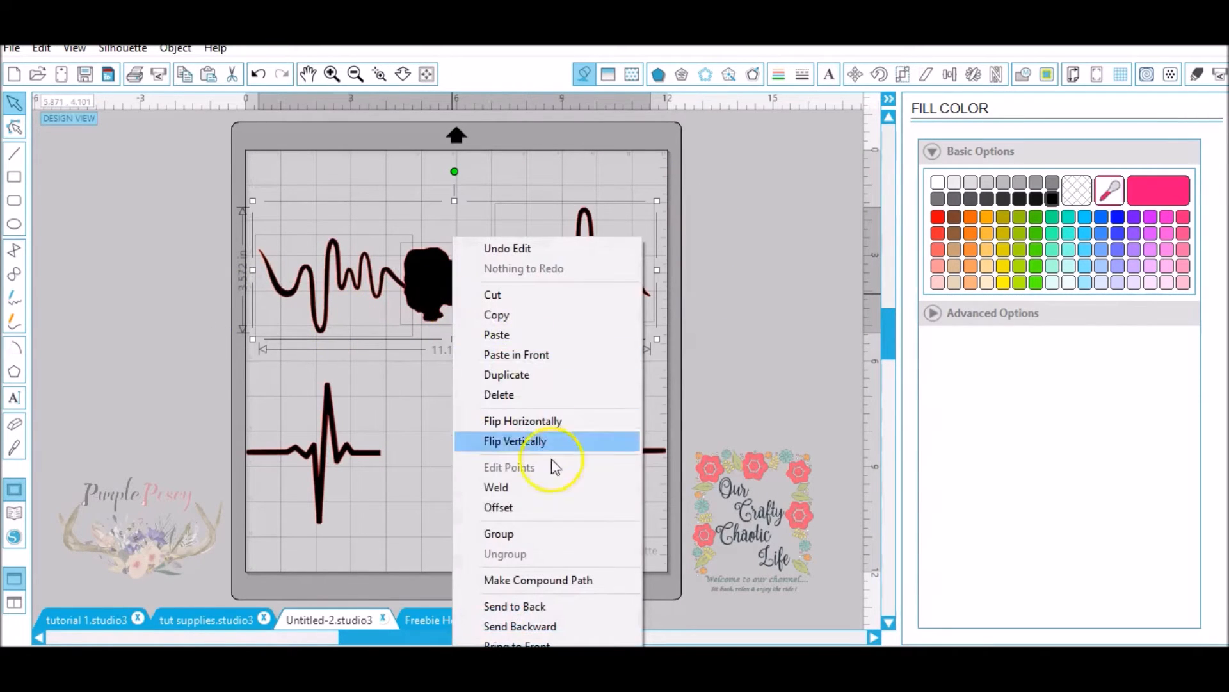
left_click(548, 497)
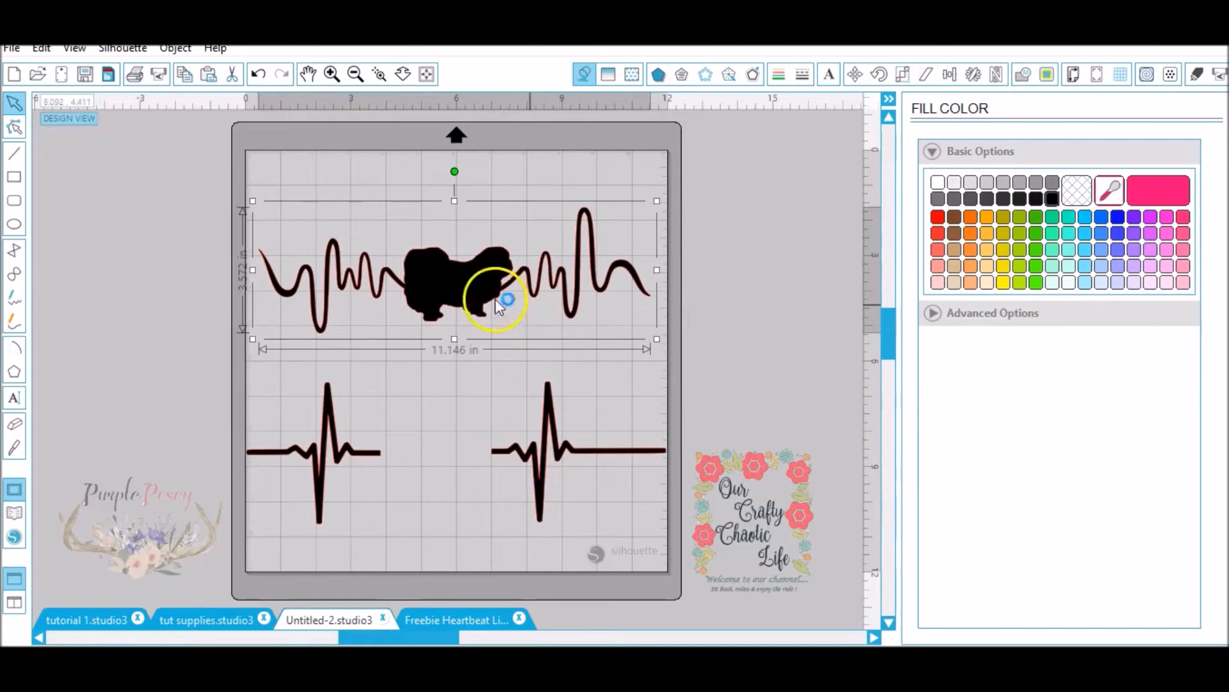
mouse_move(467, 289)
left_mouse_down()
mouse_move(474, 259)
mouse_move(467, 270)
left_mouse_up()
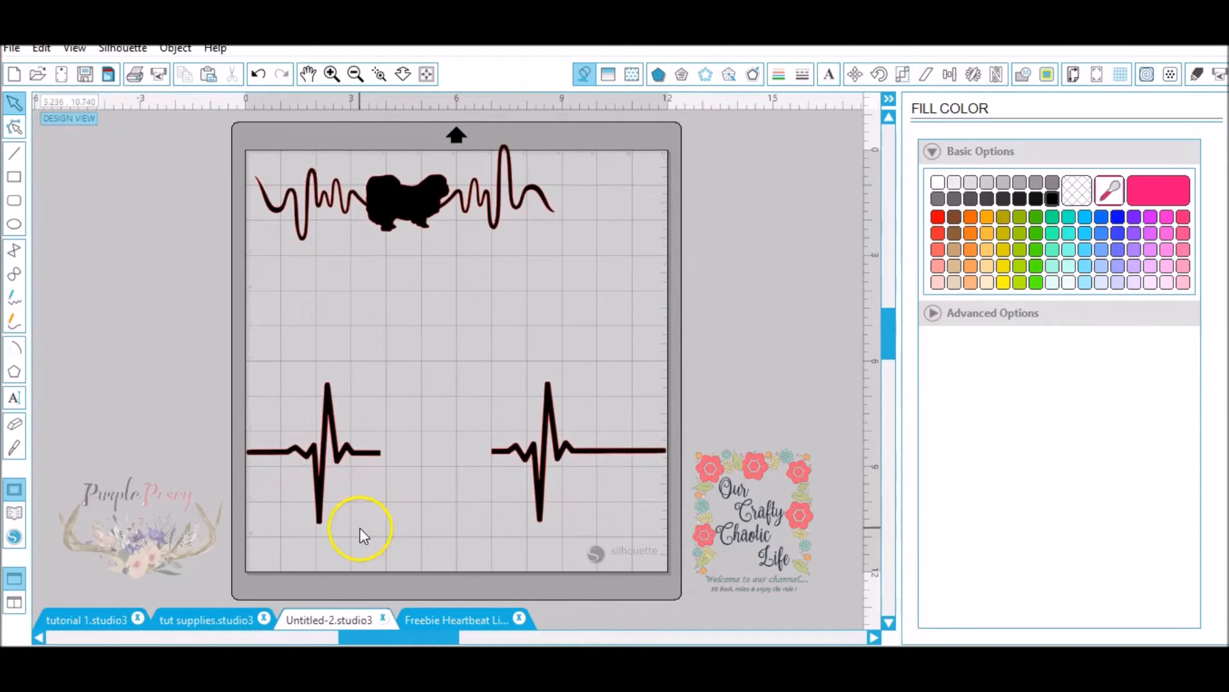
Step: Add a first name as bold Arial text in the open middle of the page and fill it with black
left_click(14, 397)
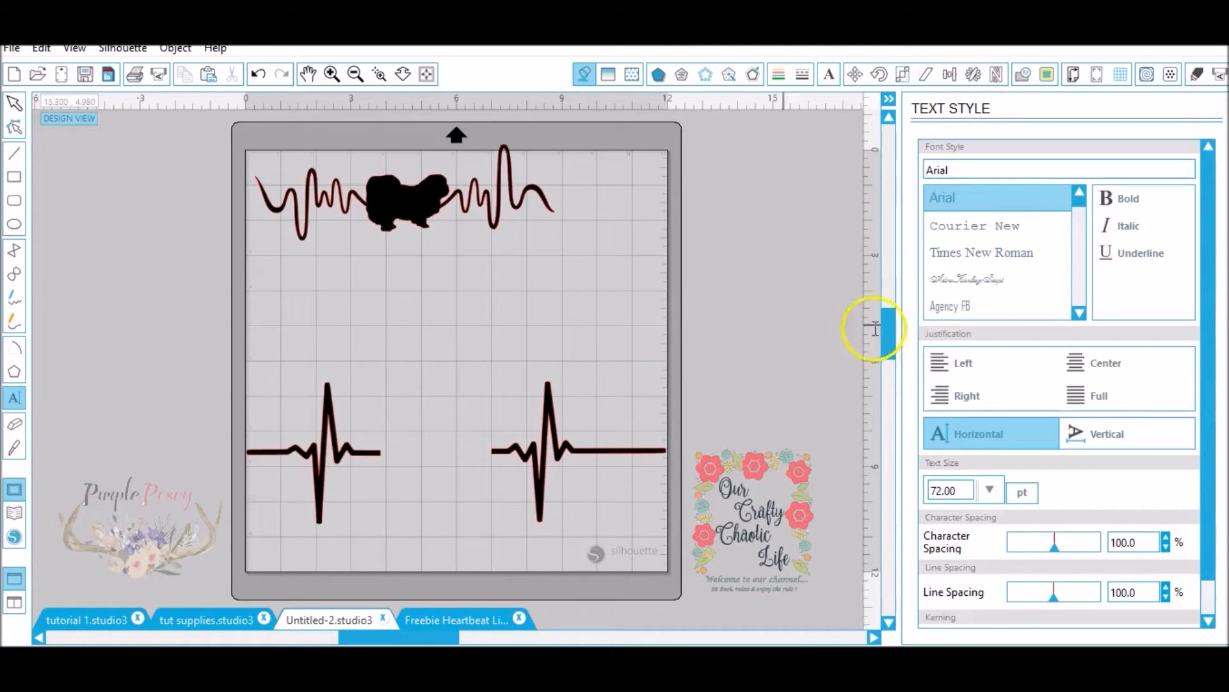
left_click(409, 319)
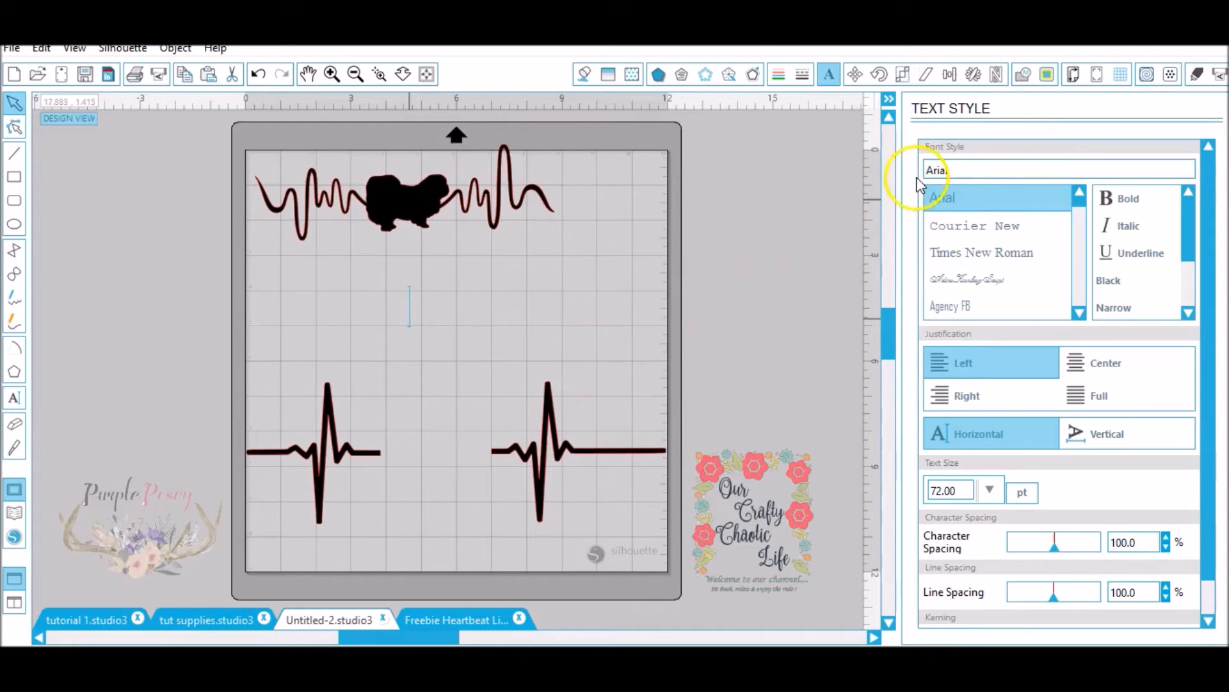
left_click(1121, 199)
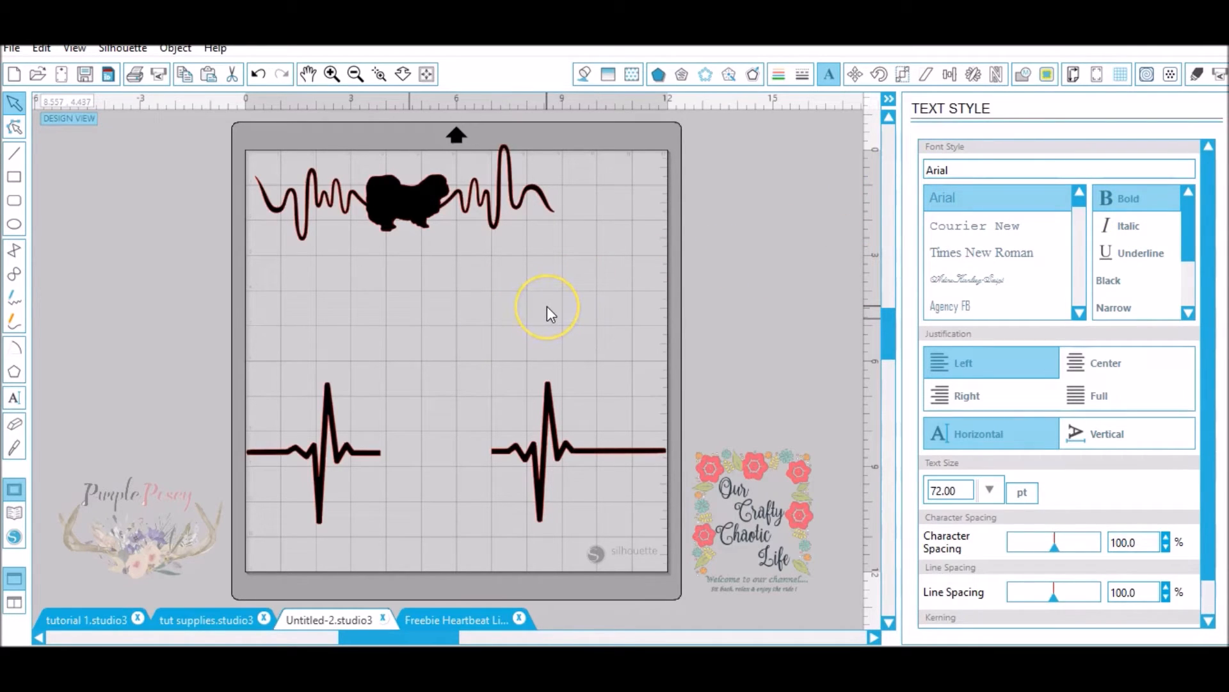
type("Crystal")
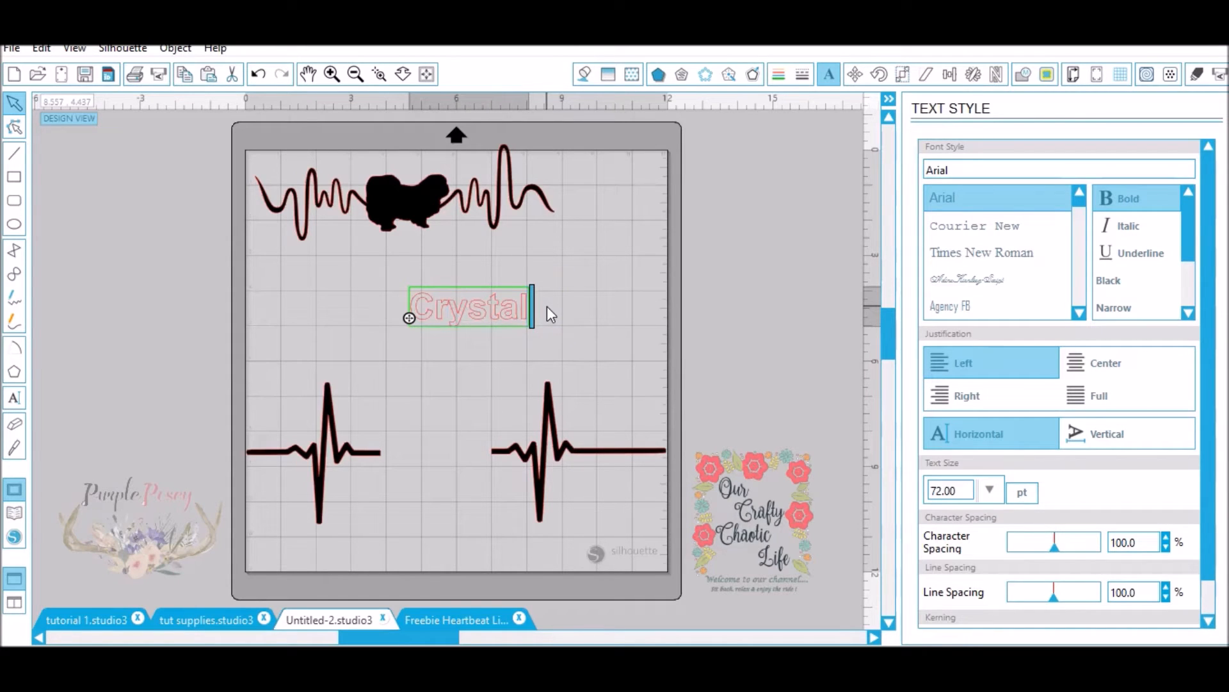
key("Escape")
left_click(584, 74)
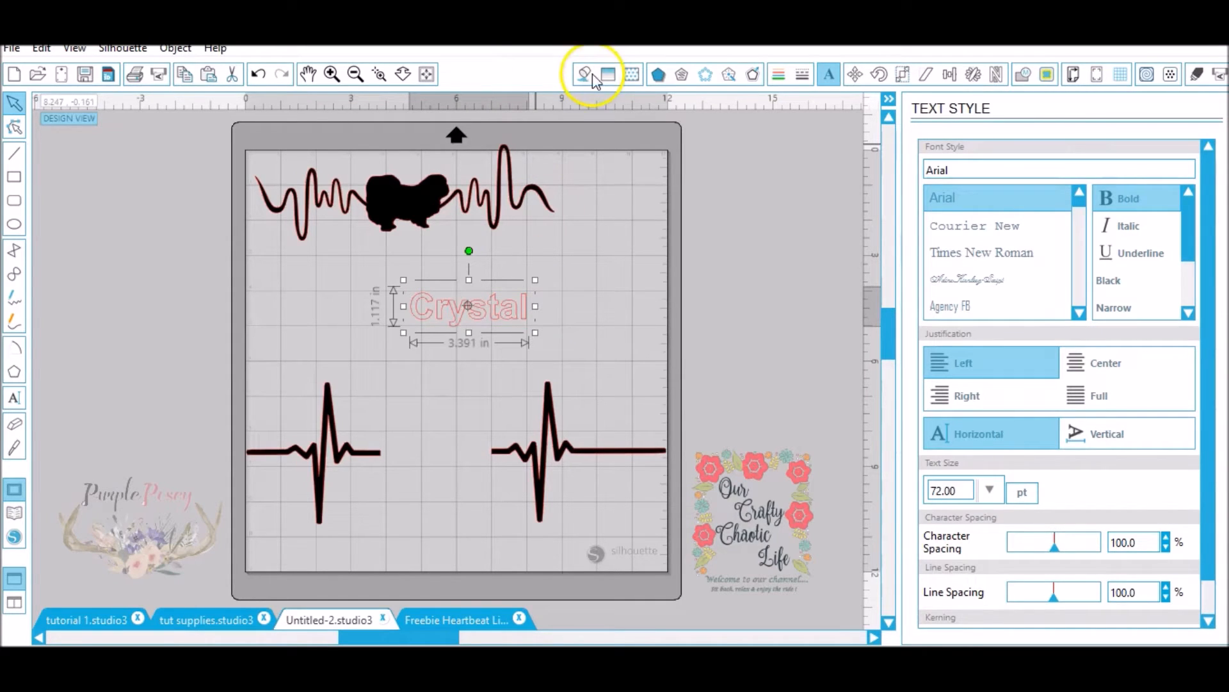
left_click(1049, 197)
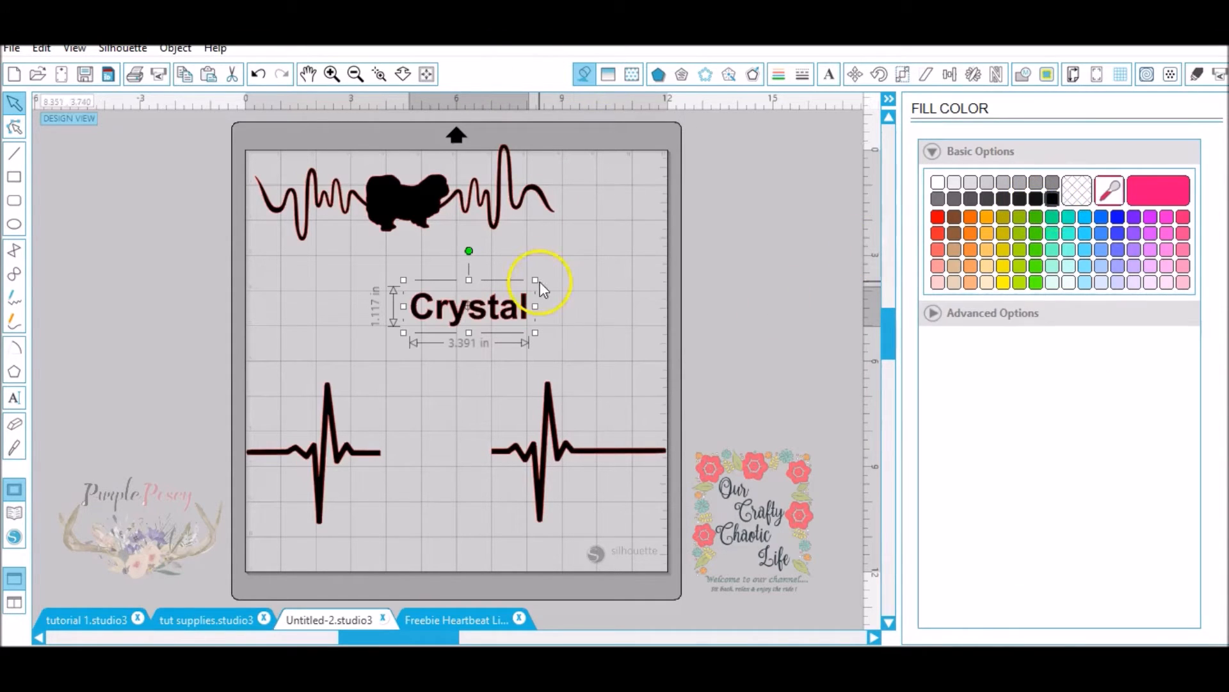
Step: Enlarge the name text to about 4.25 in wide and arrange it with the lower heartbeat lines so each line meets one end
left_click_drag(546, 280, 604, 274)
left_click_drag(512, 319, 460, 473)
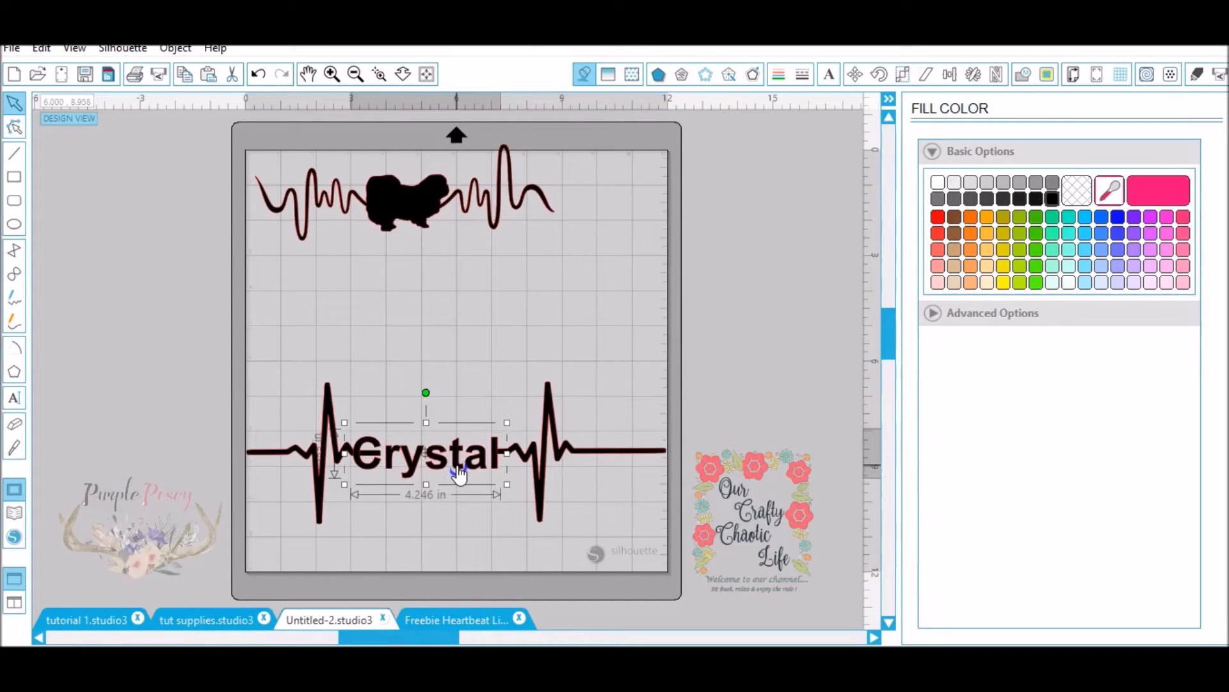
left_click(505, 462)
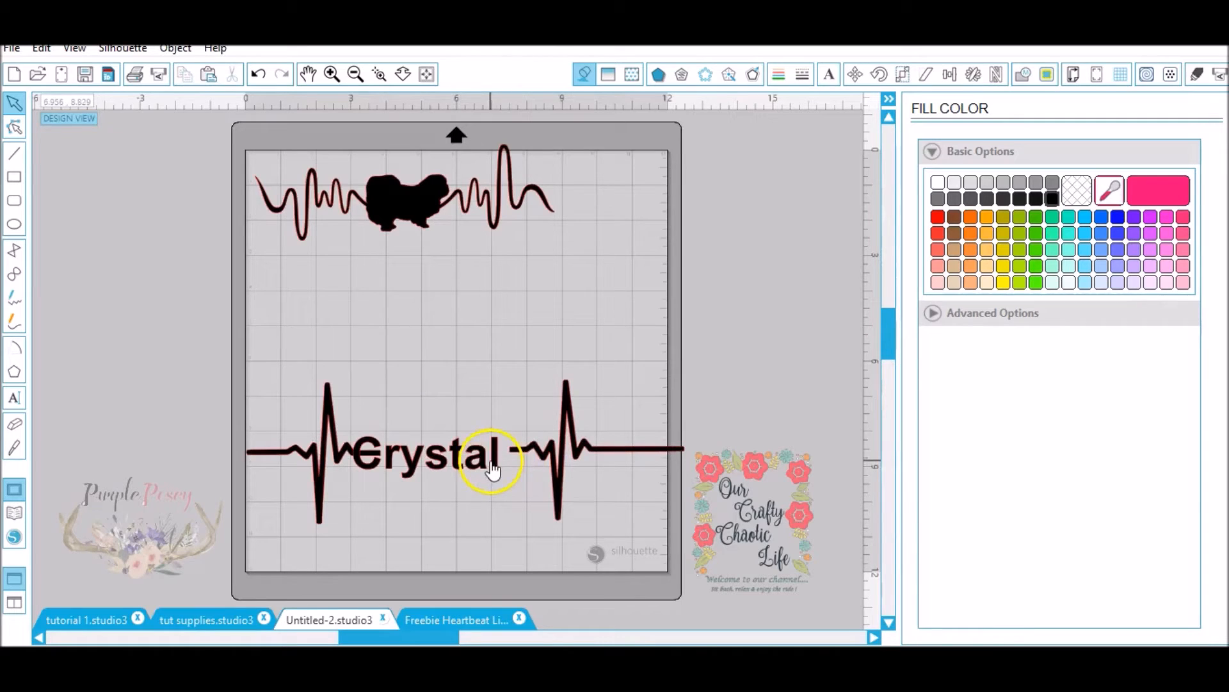
left_click_drag(496, 462, 507, 456)
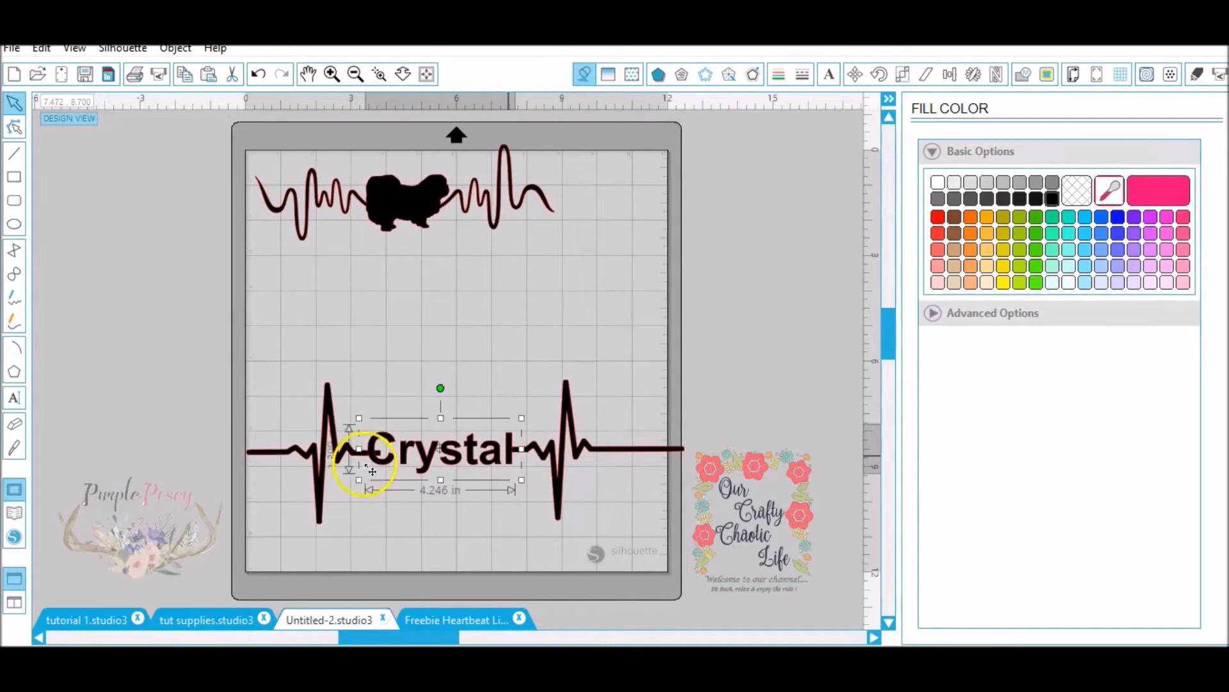
left_click_drag(343, 461, 332, 458)
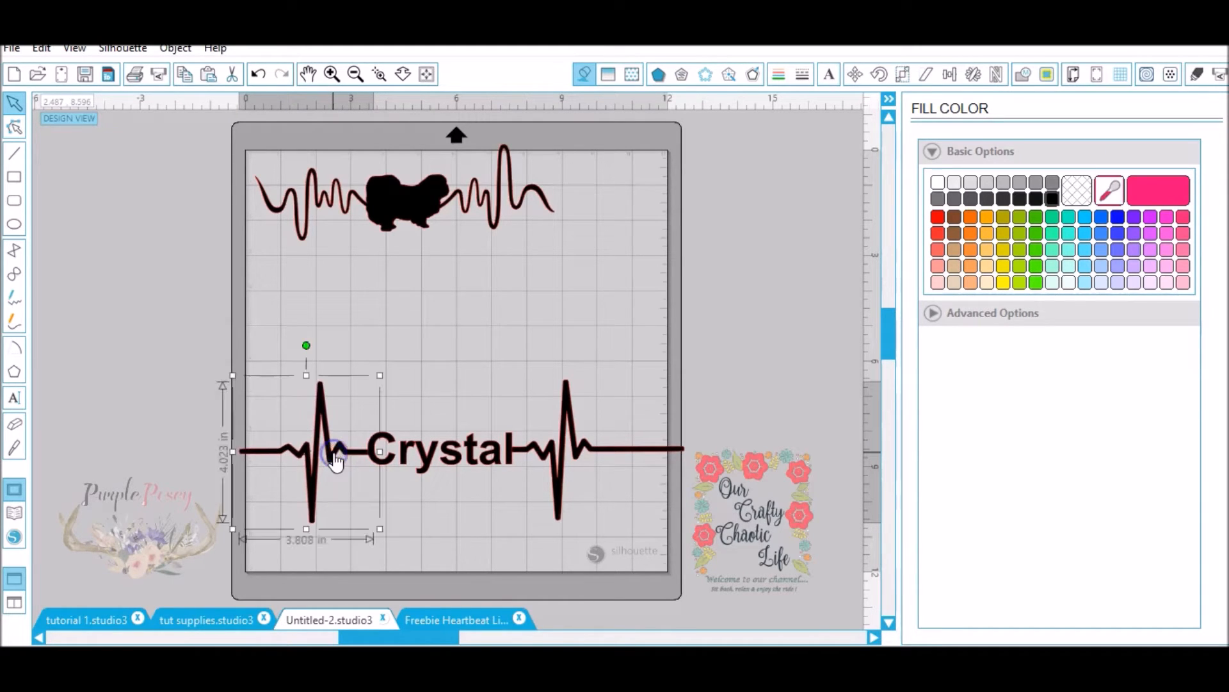
Step: Weld the name text and both lower heartbeat lines together, and group the resulting pieces
left_click(379, 75)
left_click_drag(350, 374, 535, 497)
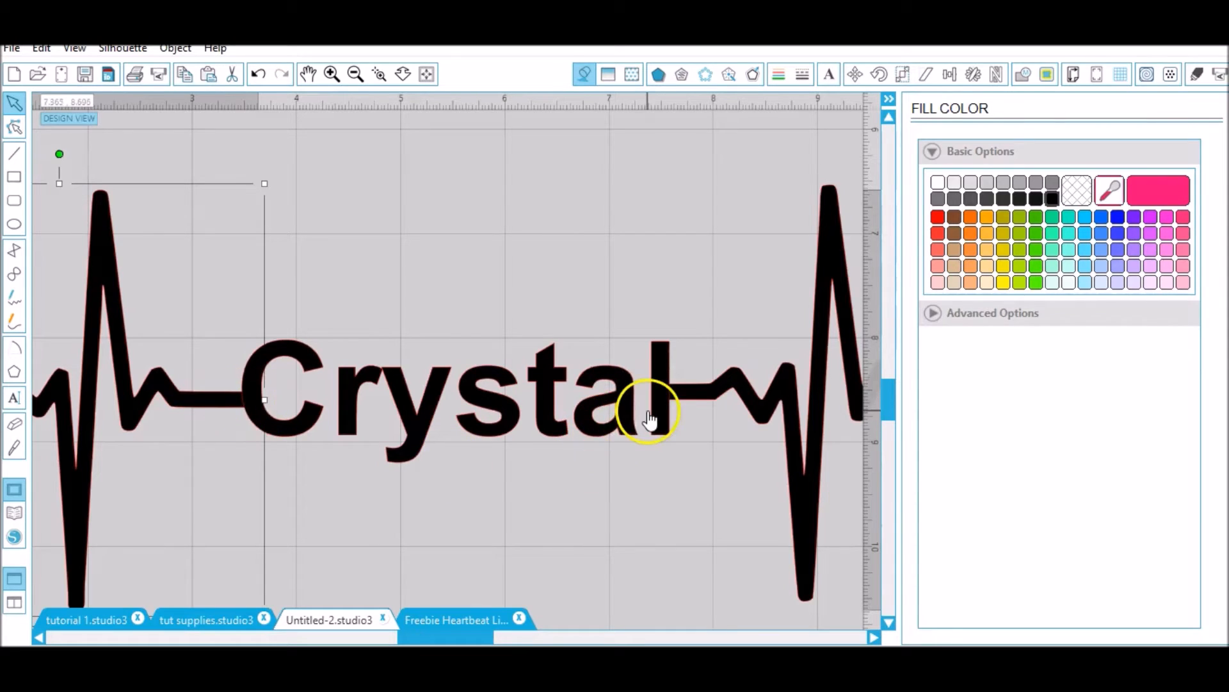
scroll(614, 444, "down", 1)
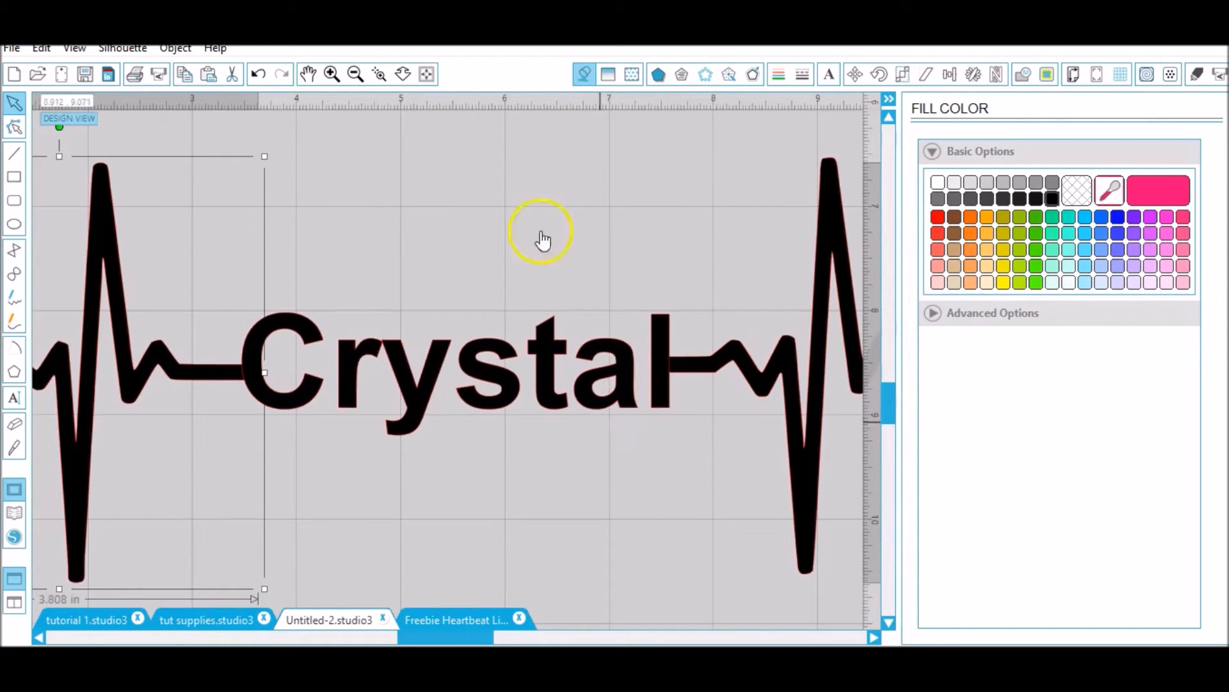
left_click(426, 74)
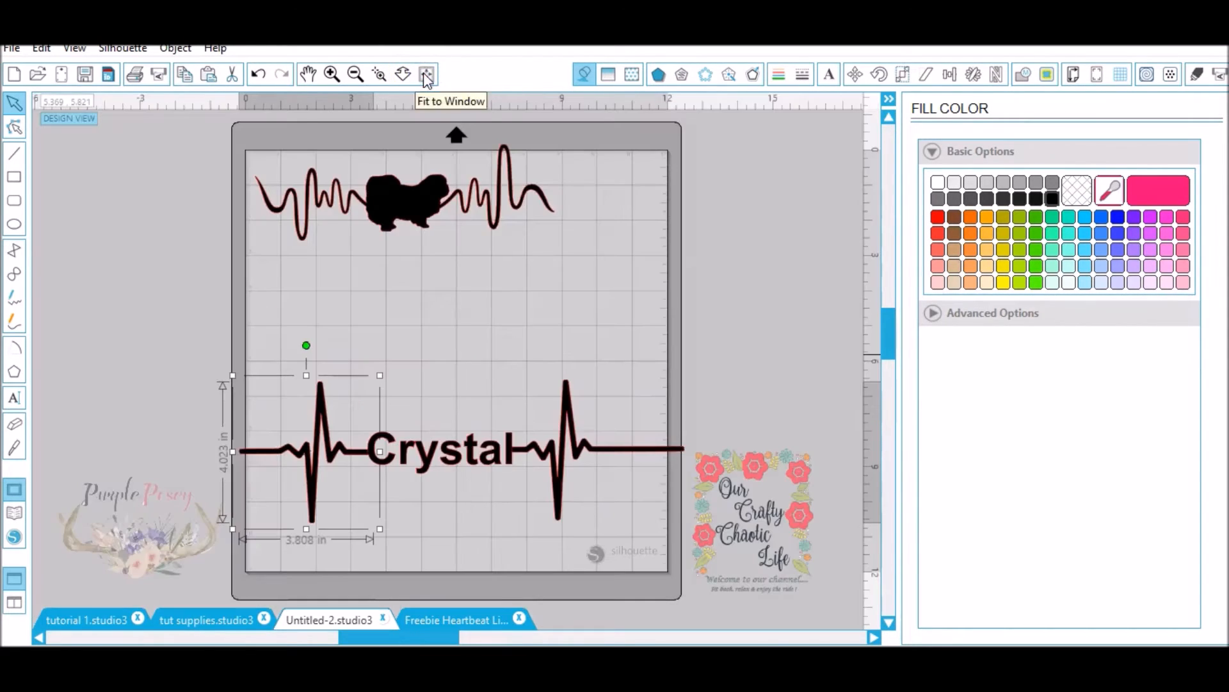
left_click(664, 314)
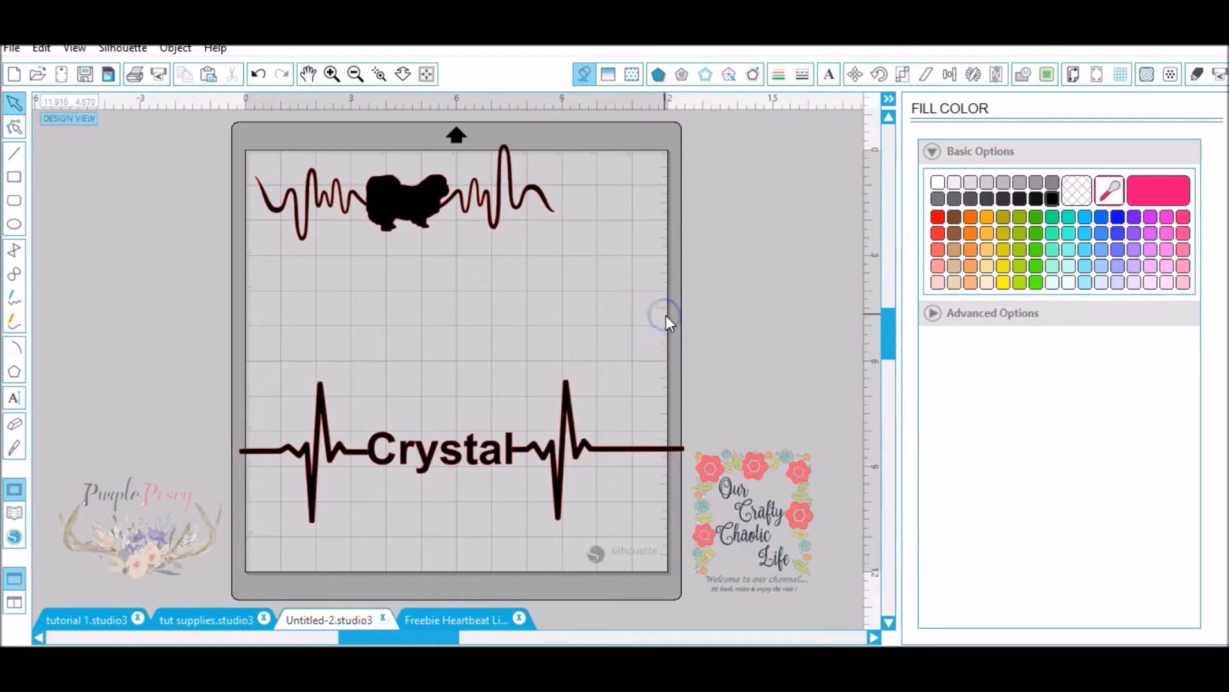
left_click_drag(690, 413, 302, 477)
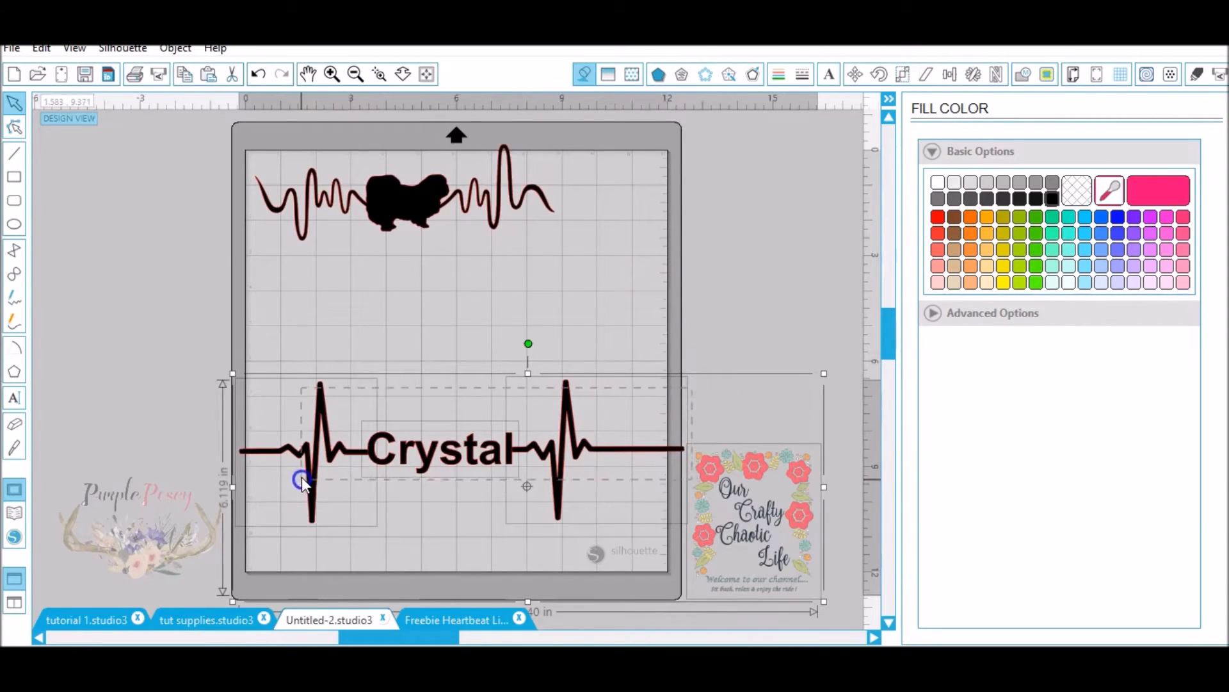
left_click(724, 513, "shift")
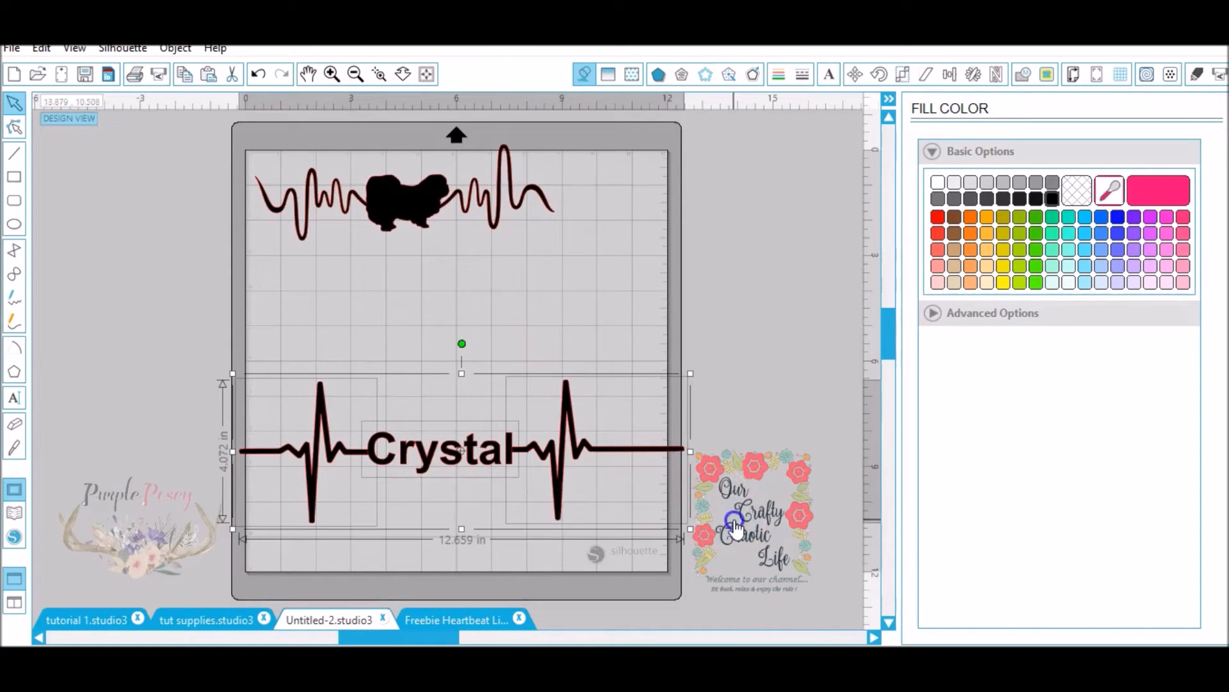
right_click(556, 491)
left_click(590, 446)
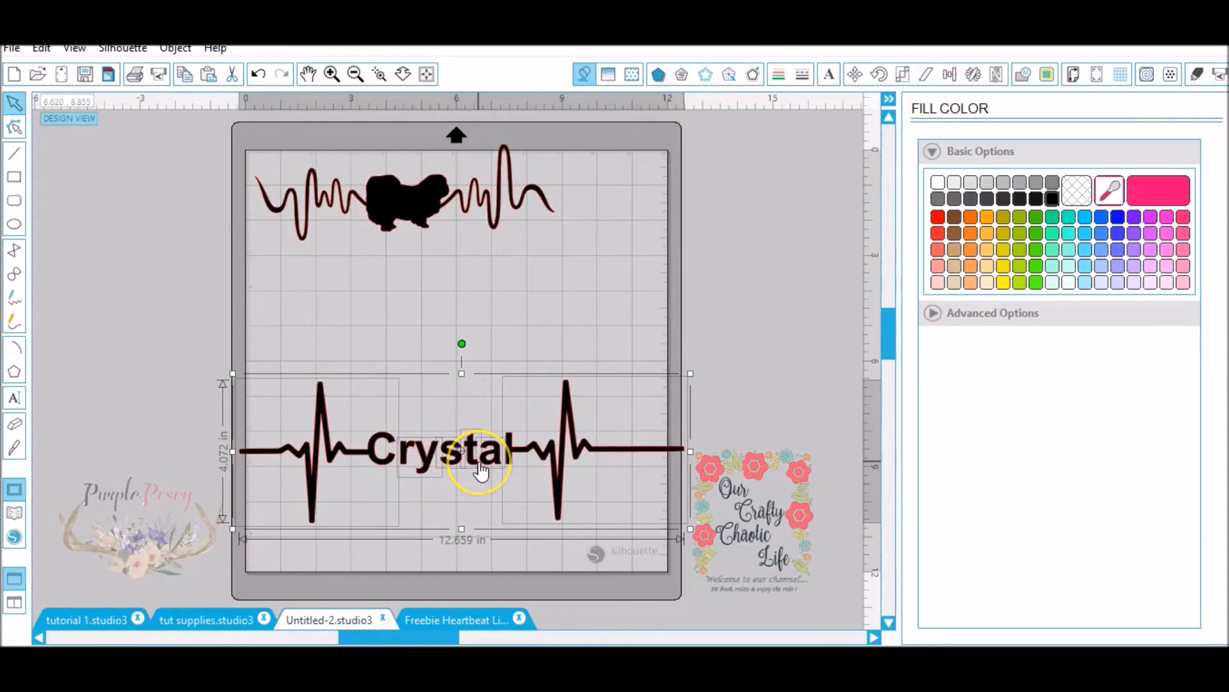
right_click(427, 469)
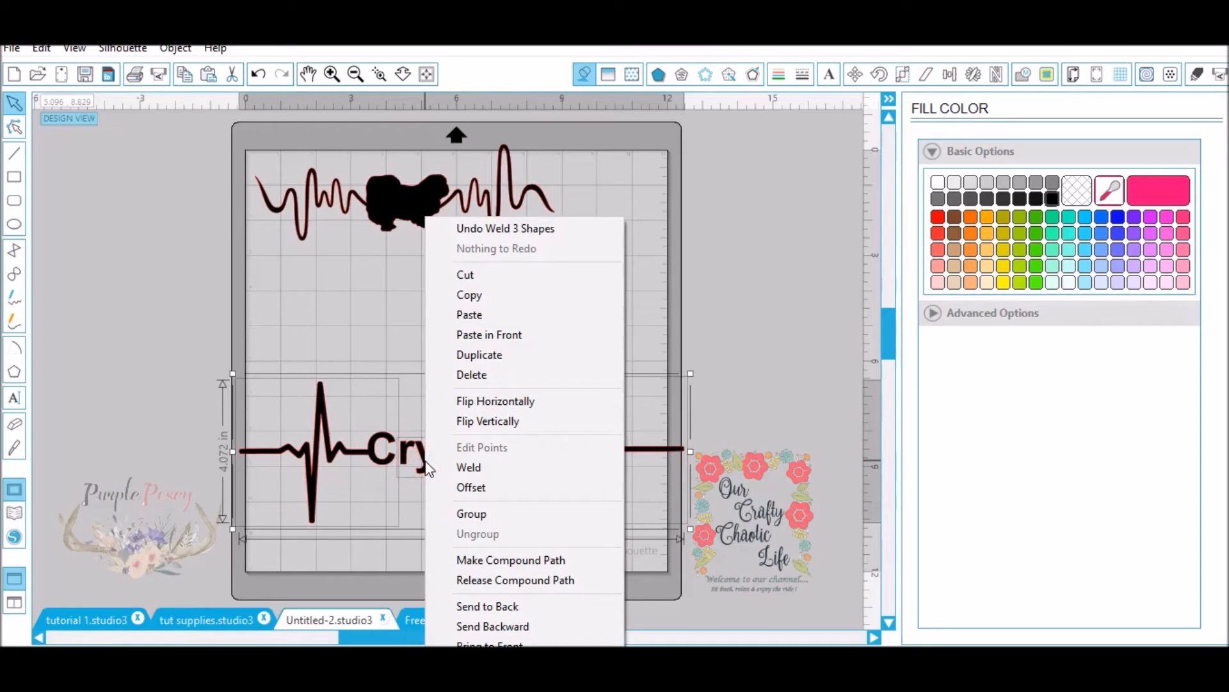
left_click(448, 513)
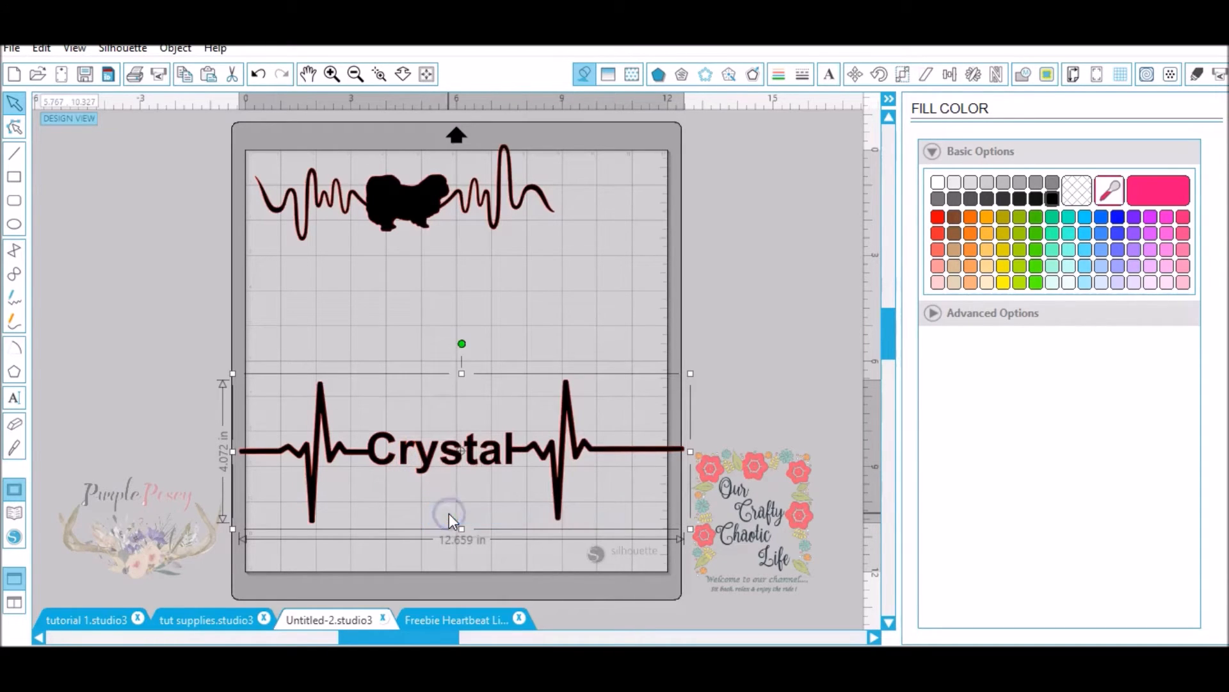
Step: Shrink the name design to about 8.2 in wide and place it below the dog design, moving the dog design slightly down
left_click(464, 490)
left_click_drag(473, 462, 474, 349)
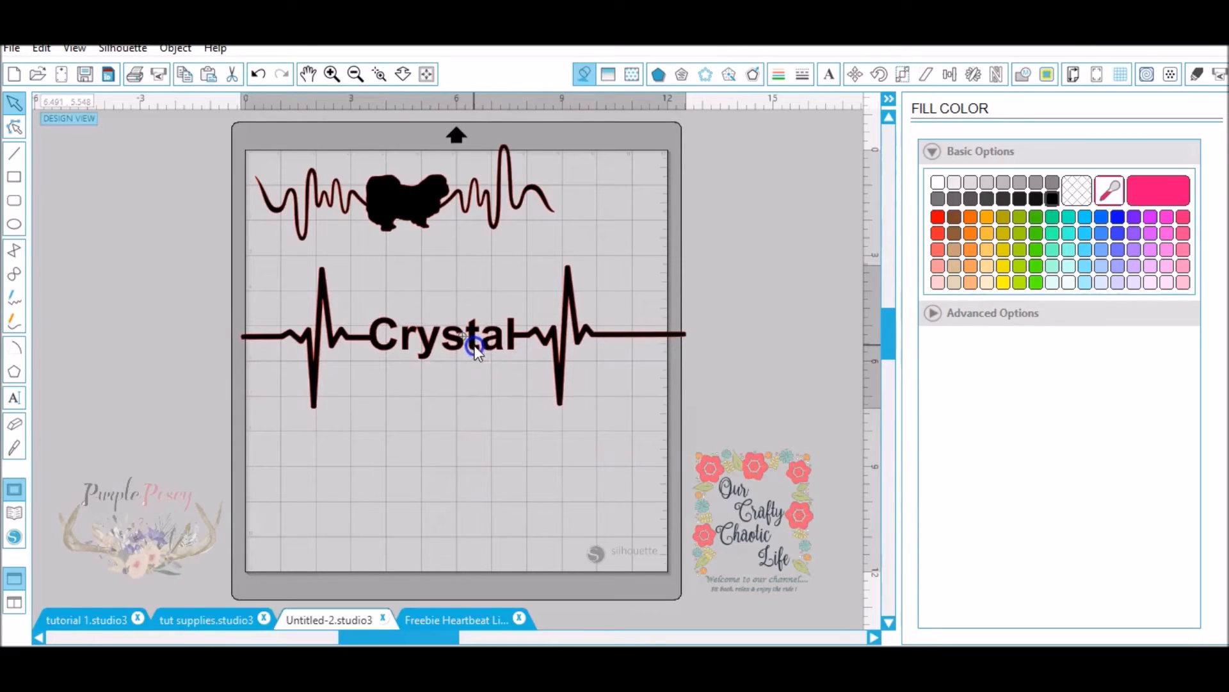
left_click_drag(462, 322, 462, 316)
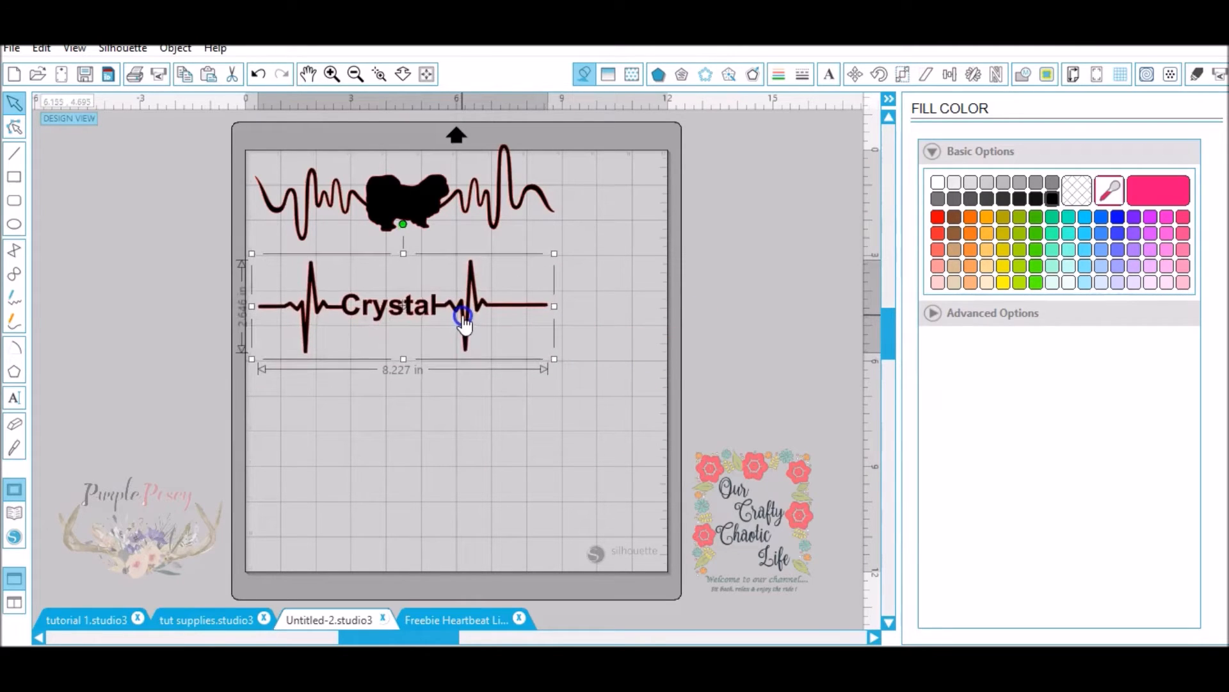
left_click(563, 310)
left_click_drag(498, 218, 498, 231)
left_click_drag(378, 313, 376, 338)
Step: Draw a rectangular frame about 9 in wide around the whole dog heartbeat design
left_click(14, 177)
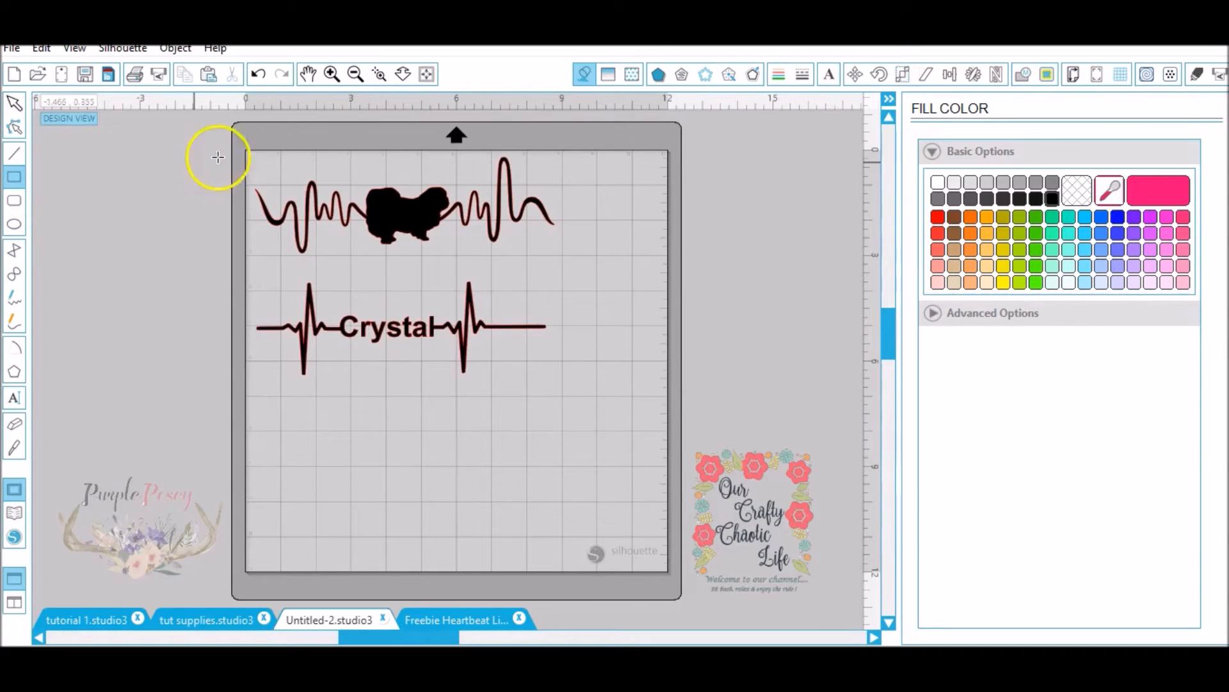
left_click_drag(248, 155, 567, 261)
left_click(410, 155)
left_click_drag(410, 149, 411, 147)
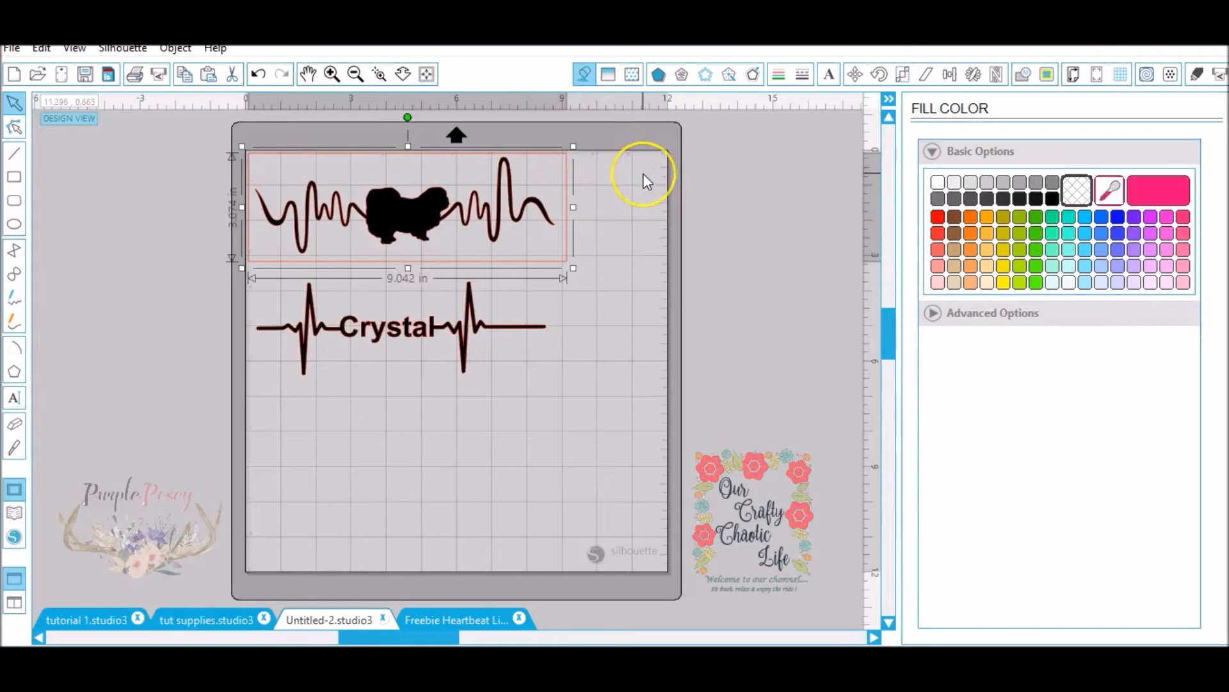
Step: Duplicate the rectangular frame, place the copy around the name design and adjust the design's position inside it
right_click(563, 236)
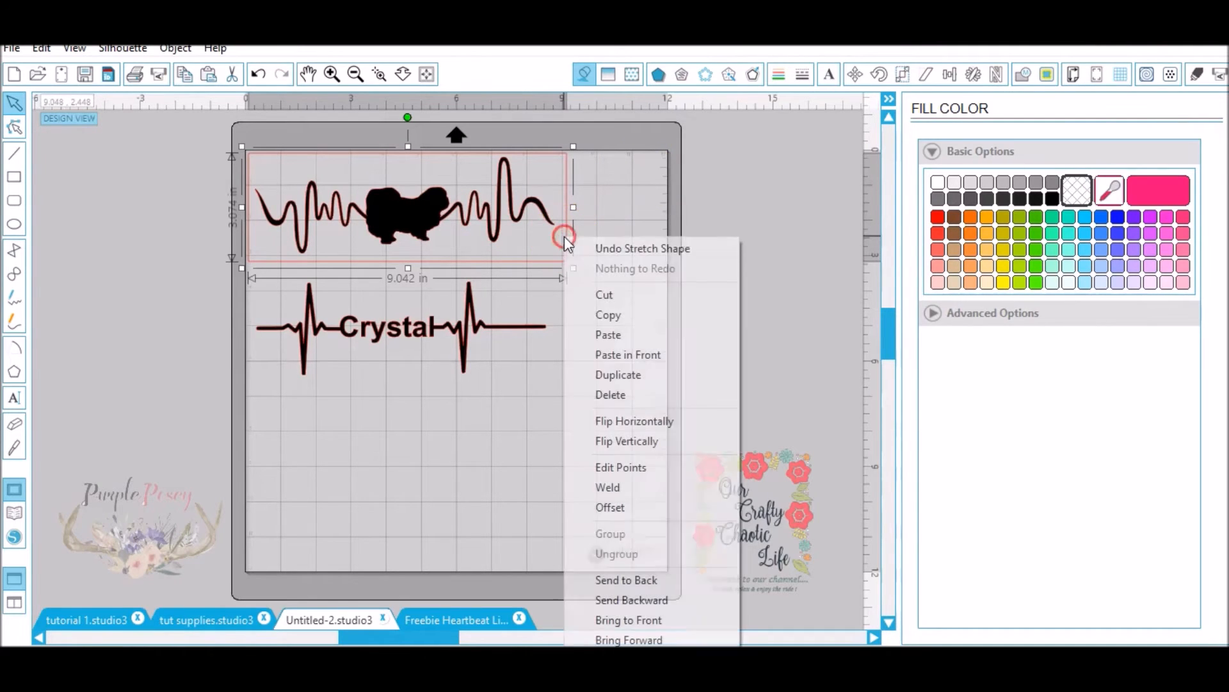
left_click(607, 374)
left_click_drag(584, 265, 568, 403)
left_click_drag(470, 359, 474, 378)
left_click(478, 366)
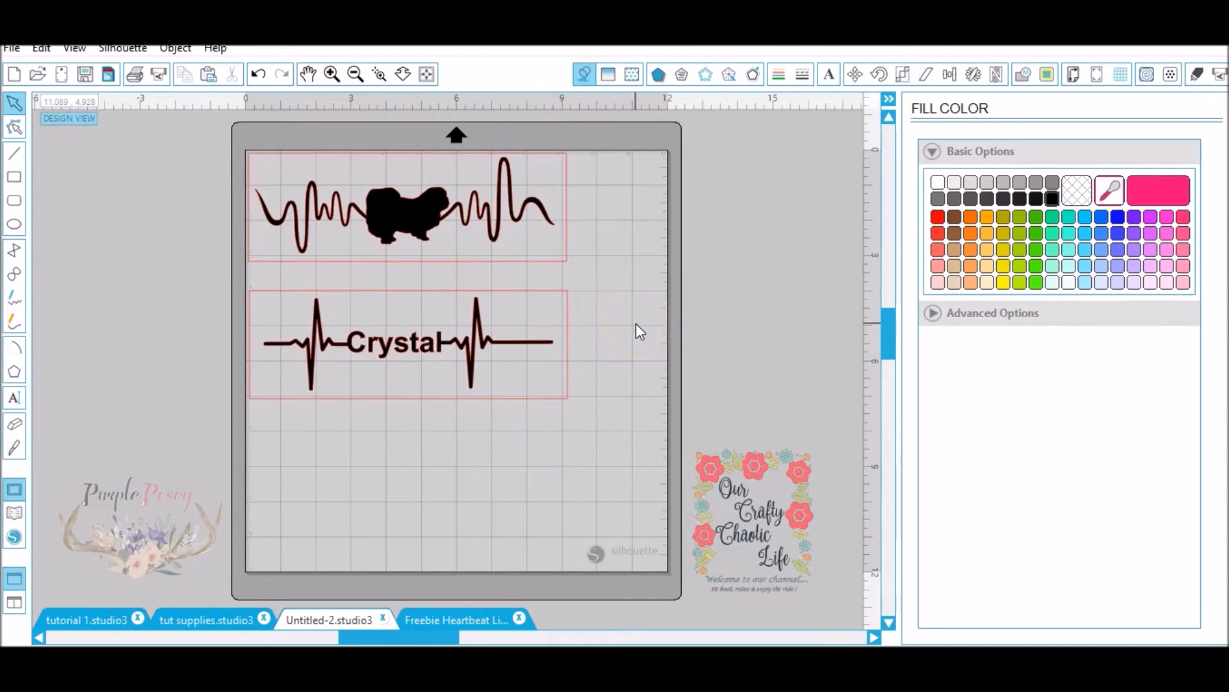
Step: Set the cut style of both rectangular frames to Cut Edge in the cut settings
left_click(566, 258)
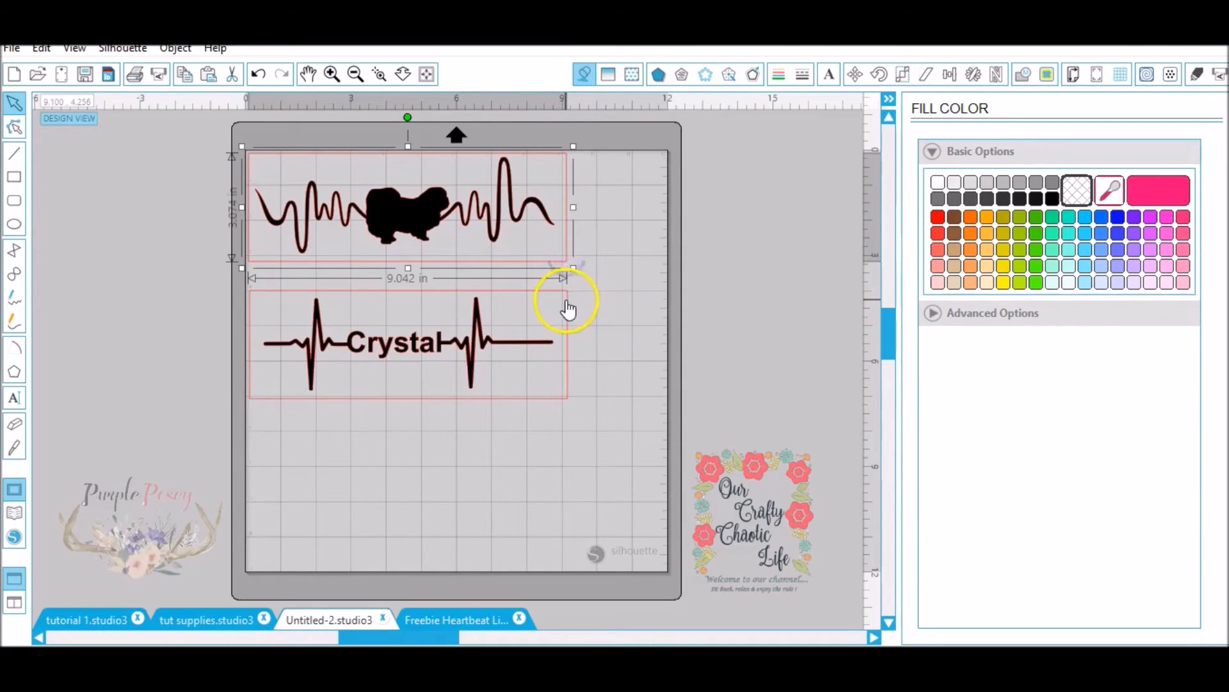
left_click(568, 309, "shift")
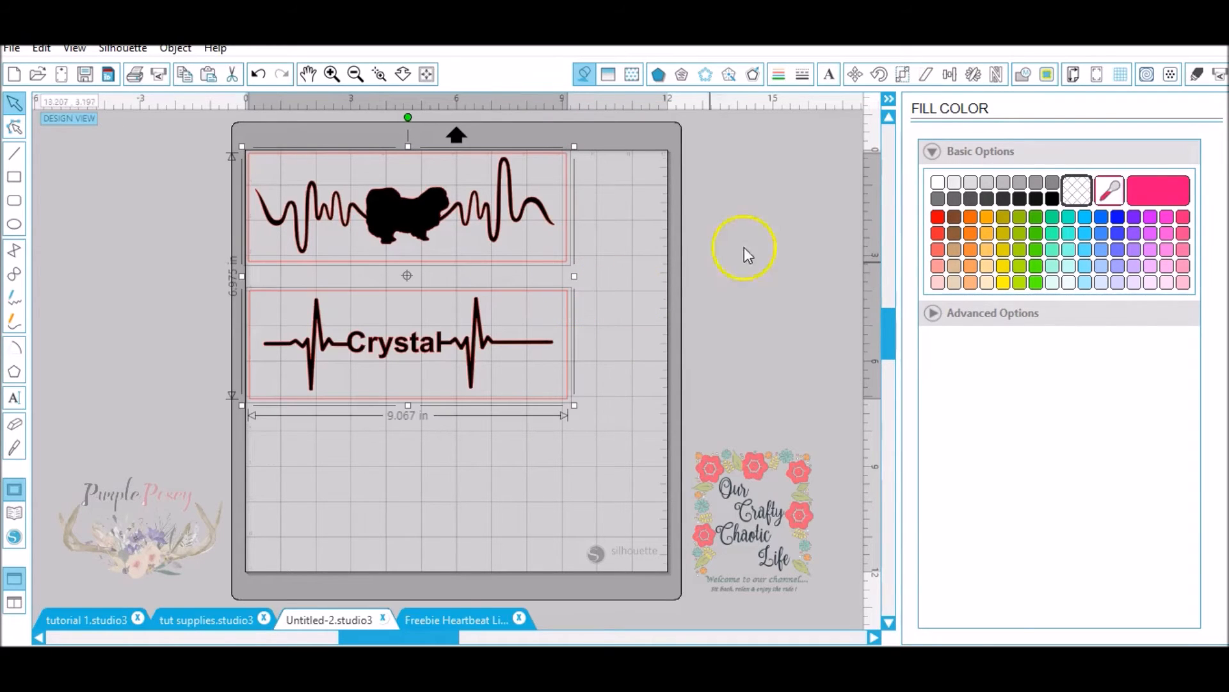
left_click(1200, 74)
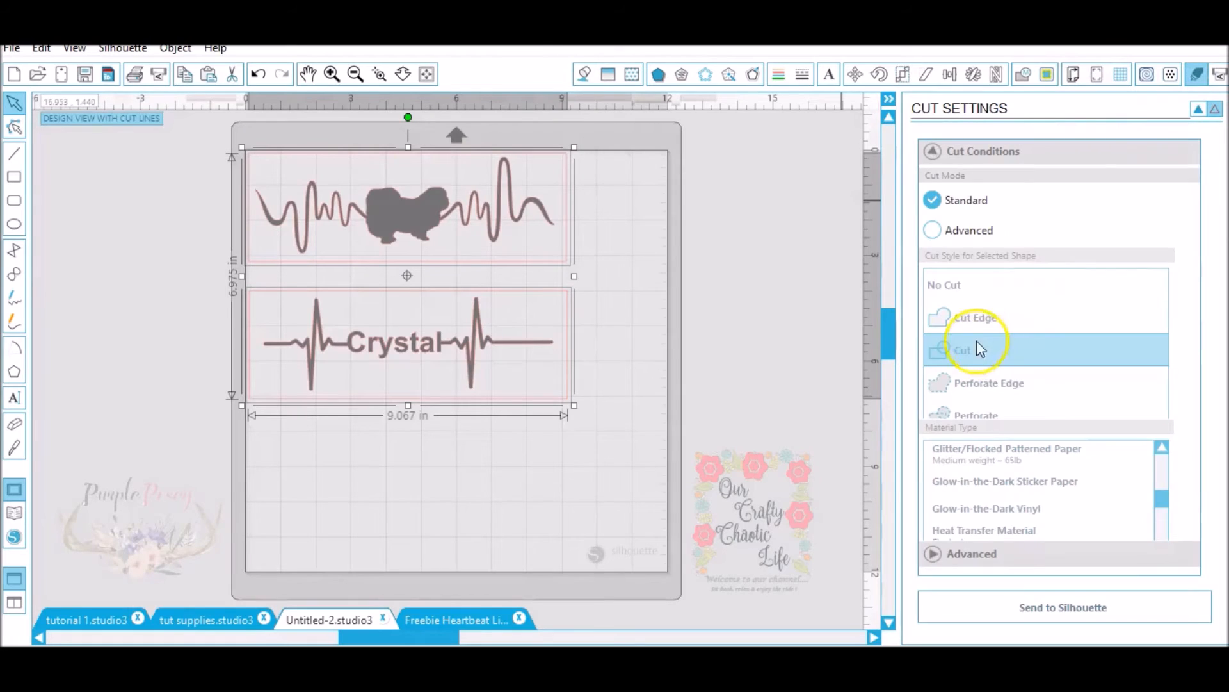
left_click(978, 322)
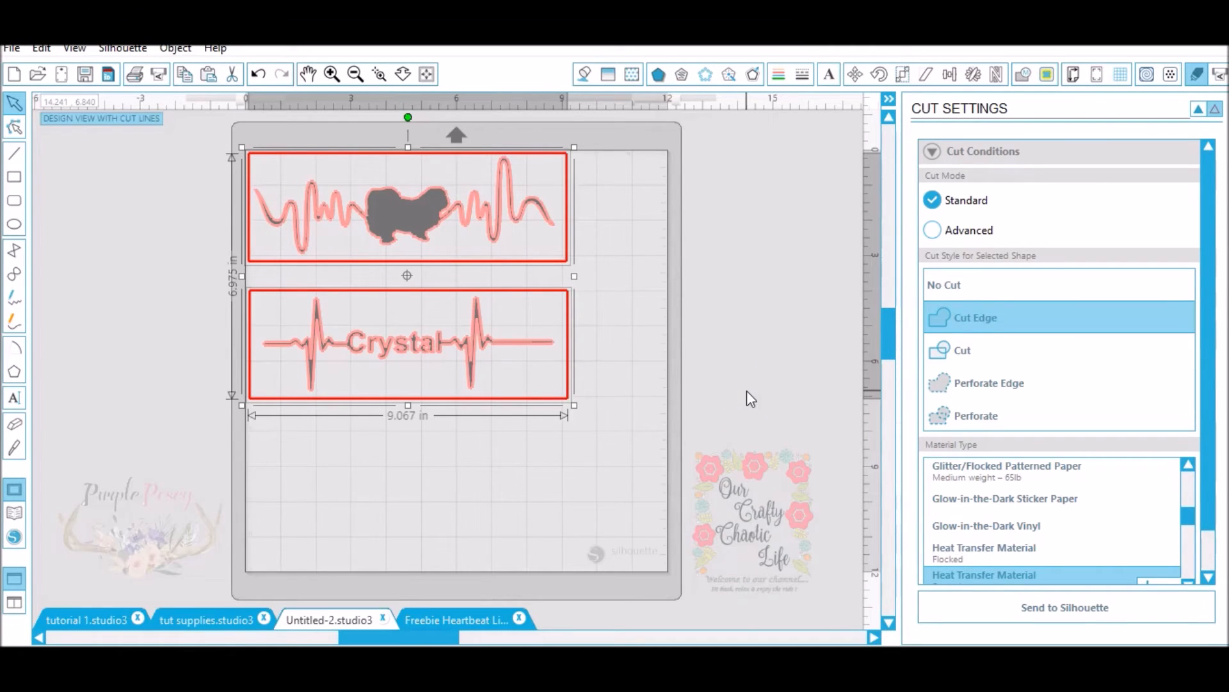
Step: Set the cut style of the dog design and the name design to Cut
left_click(408, 221)
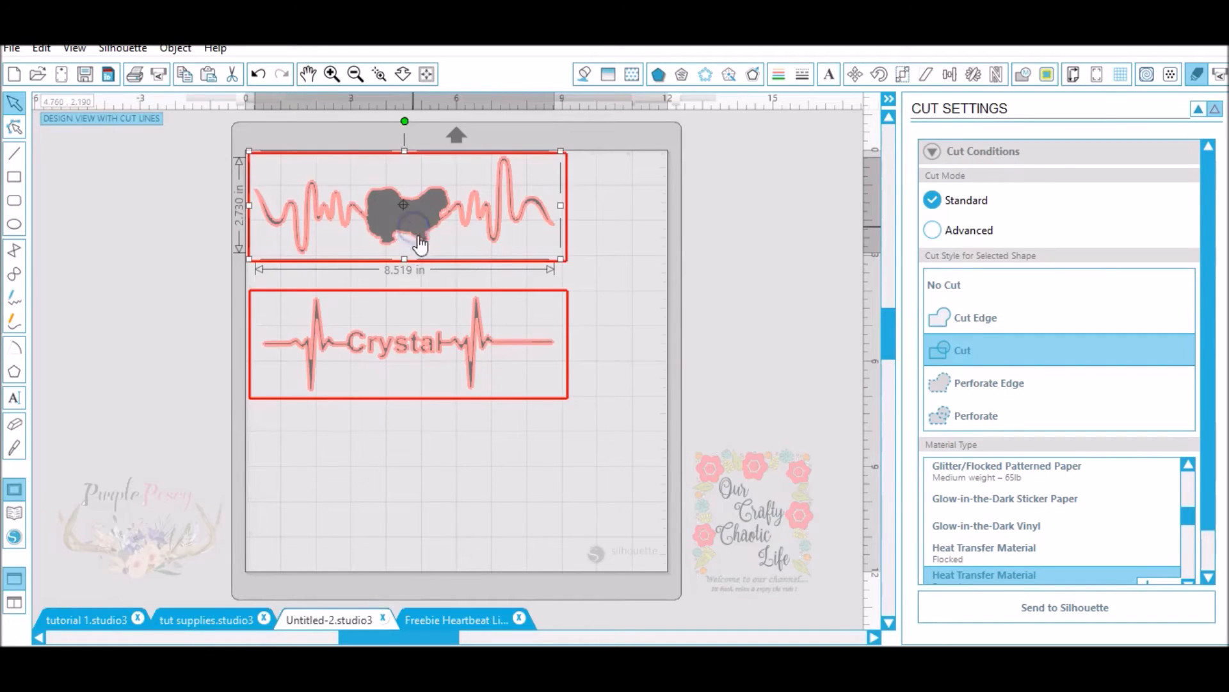
left_click(425, 355, "shift")
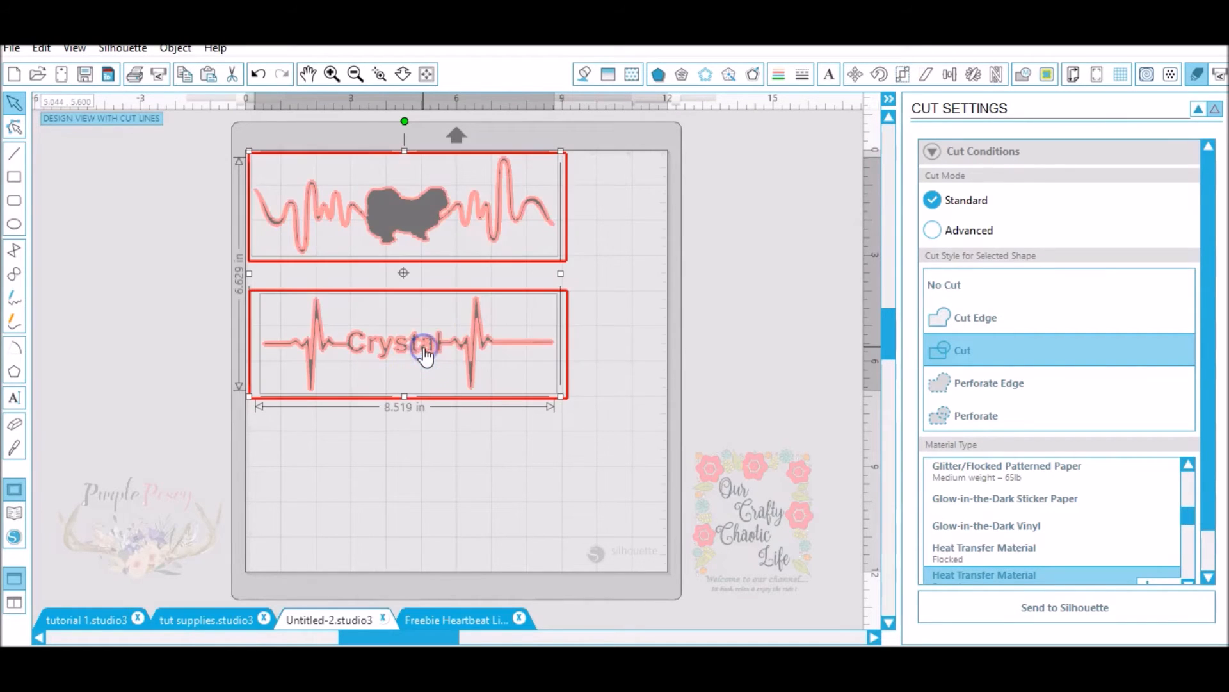
left_click(965, 349)
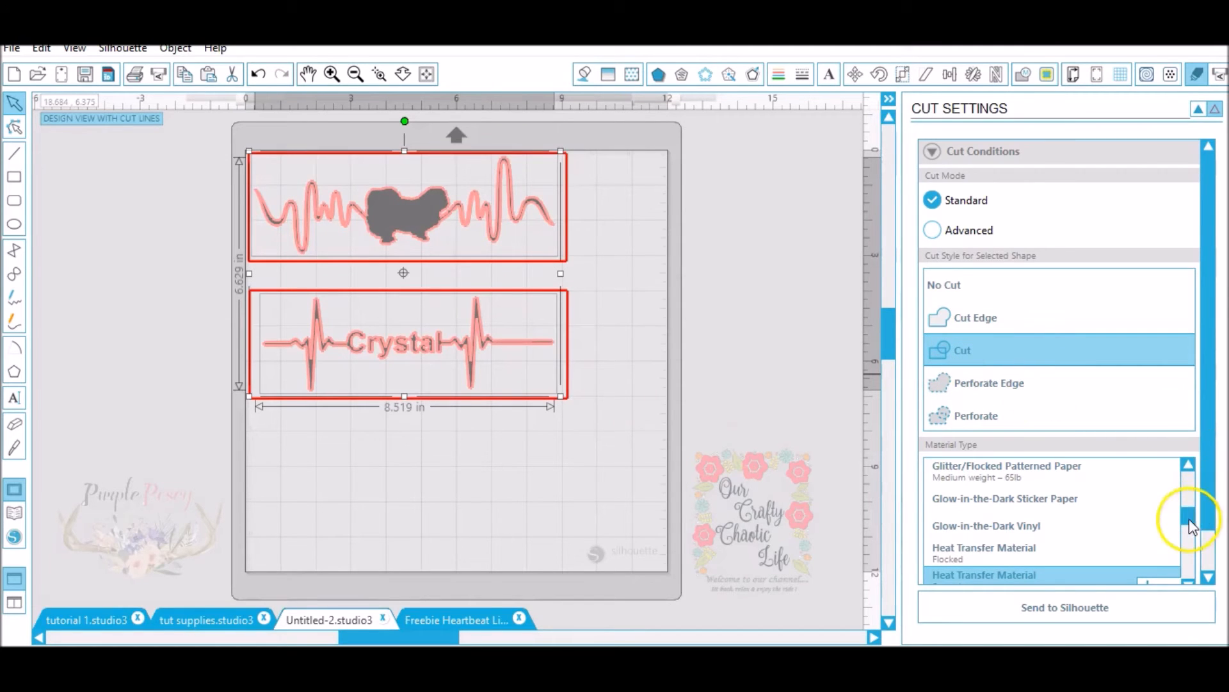
Step: Choose the user-defined Vinyl Mine material and review its blade, speed, thickness and overcut settings
left_click_drag(1190, 548, 1191, 571)
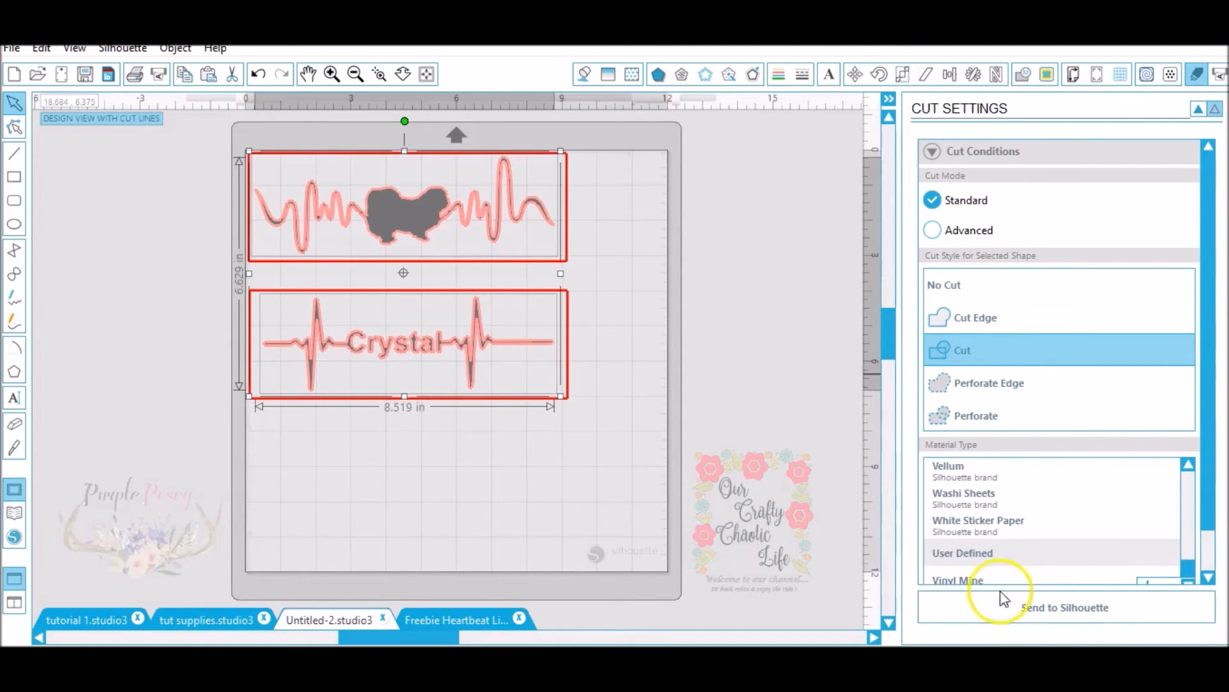
left_click(982, 581)
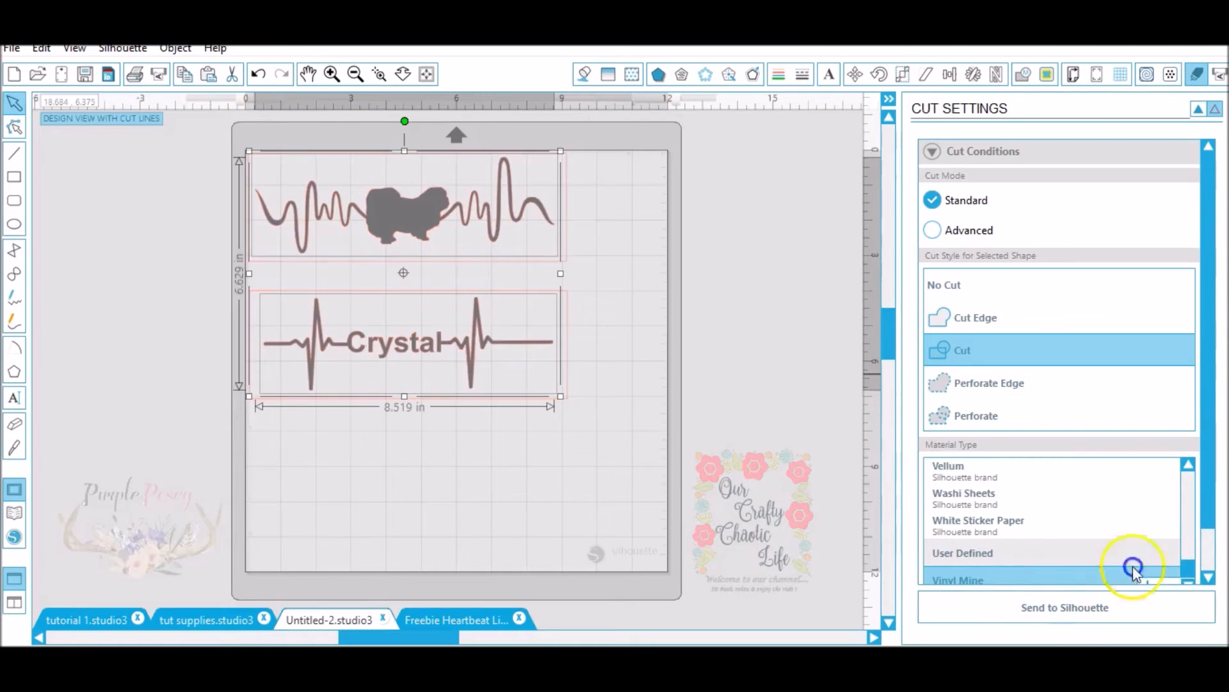
left_click_drag(1216, 296, 1209, 526)
left_click_drag(1212, 440, 1211, 425)
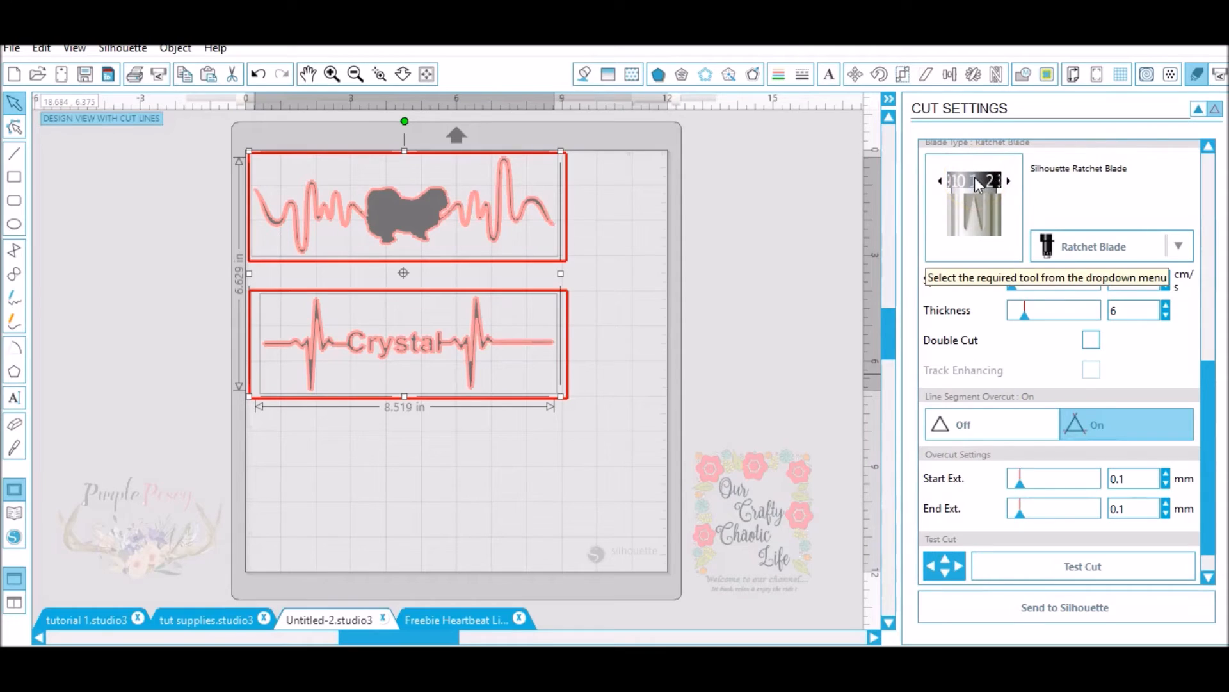
left_click(1083, 185)
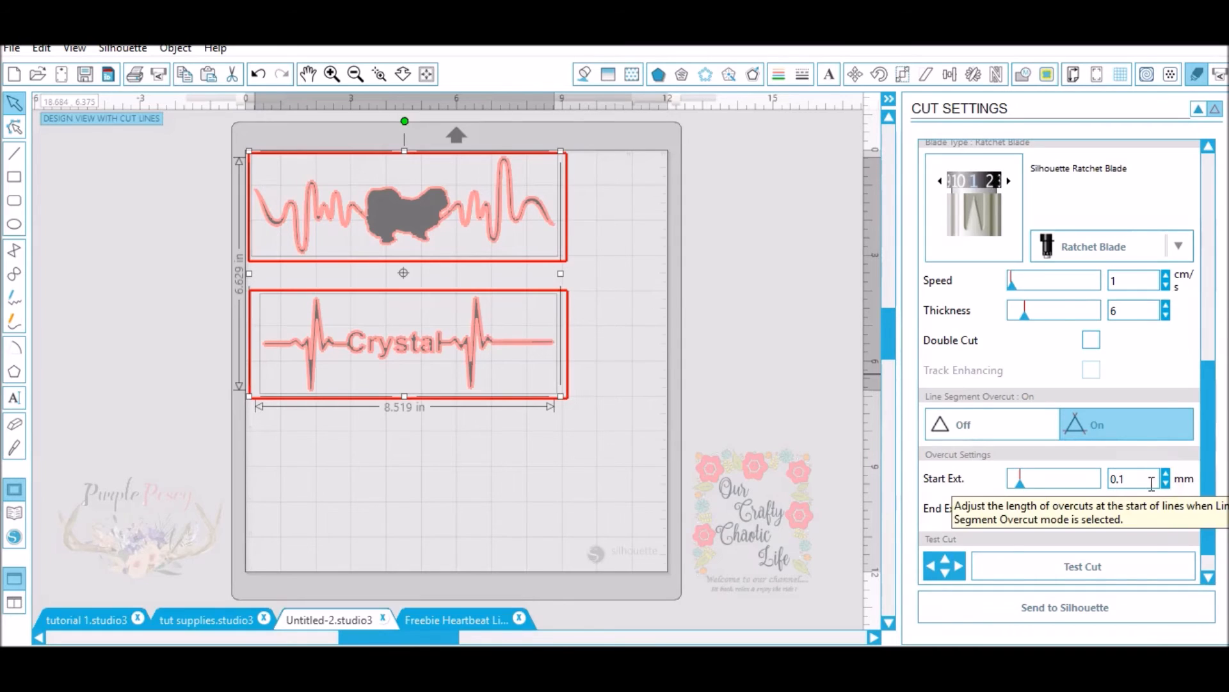
left_click_drag(1208, 392, 1207, 426)
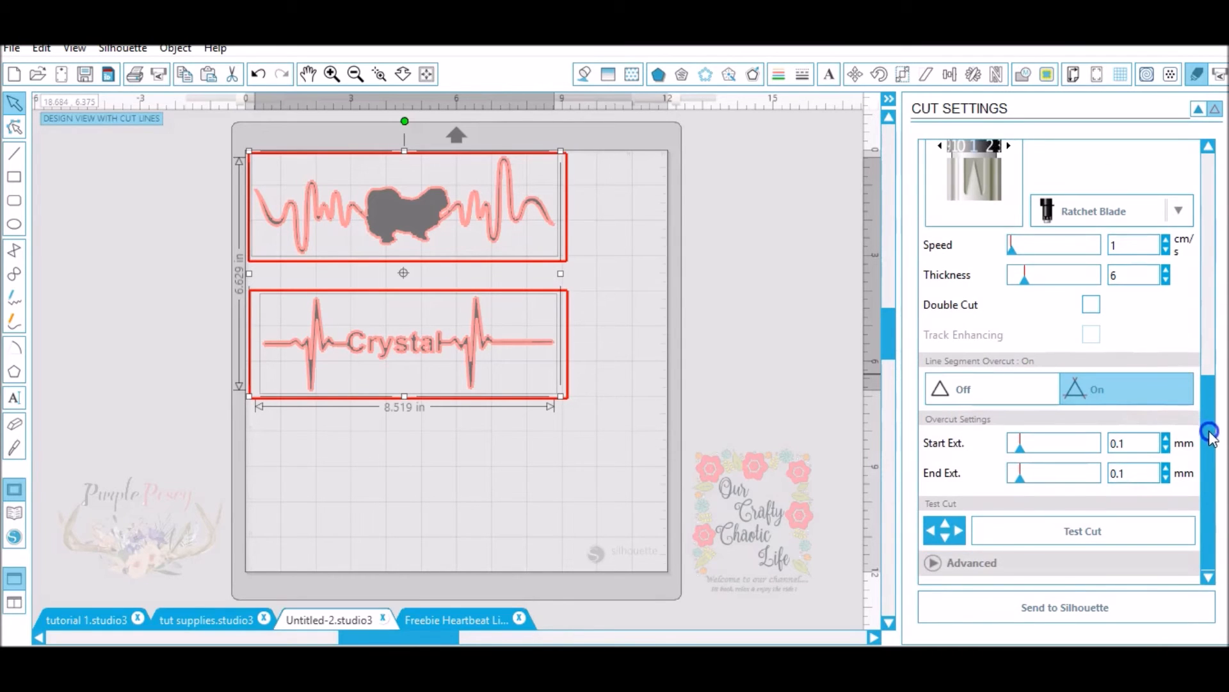